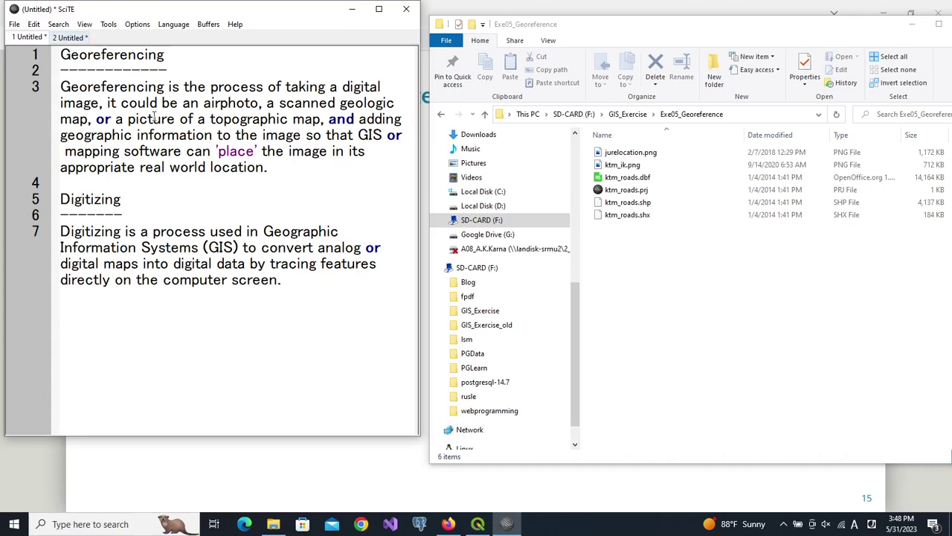
Open ktm_ik.png in Photos, move its window left, and select jurelocation.png in Explorer
click(599, 153)
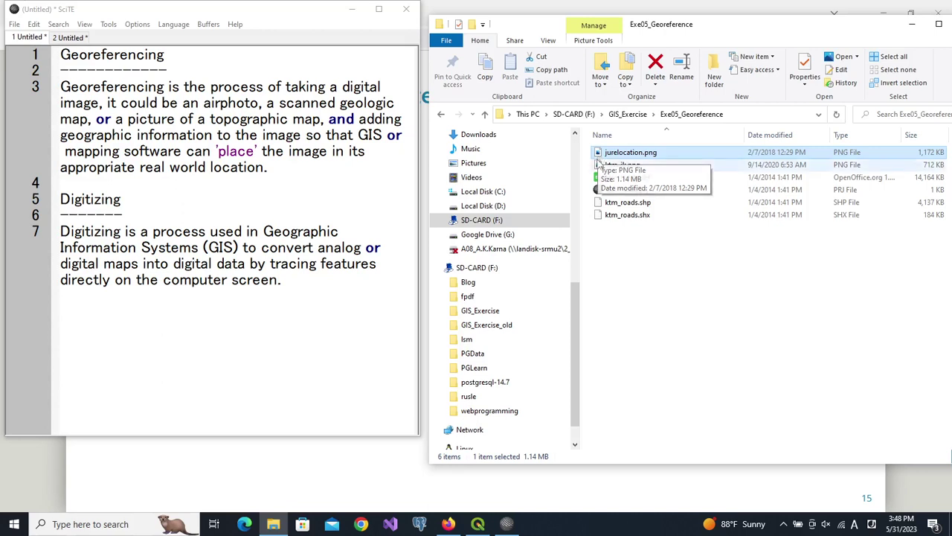
click(601, 166)
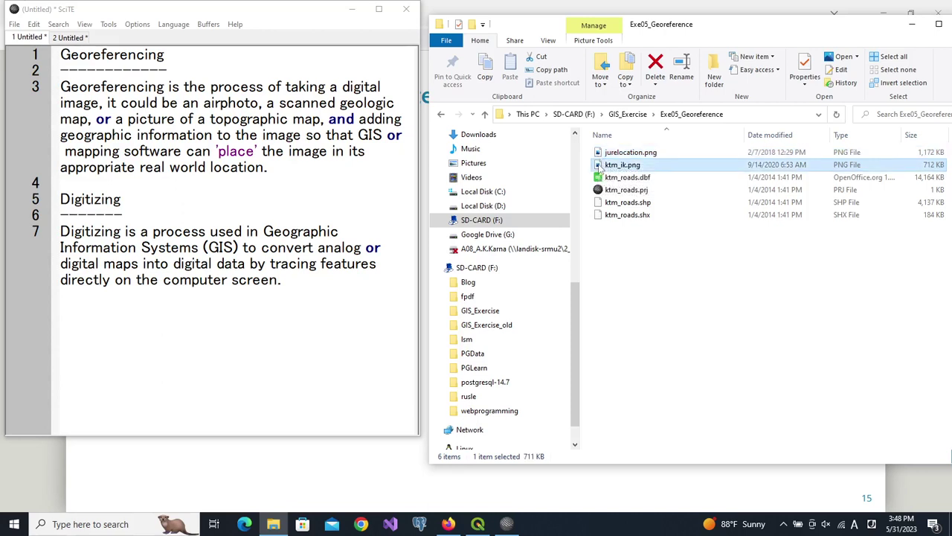
double_click(600, 166)
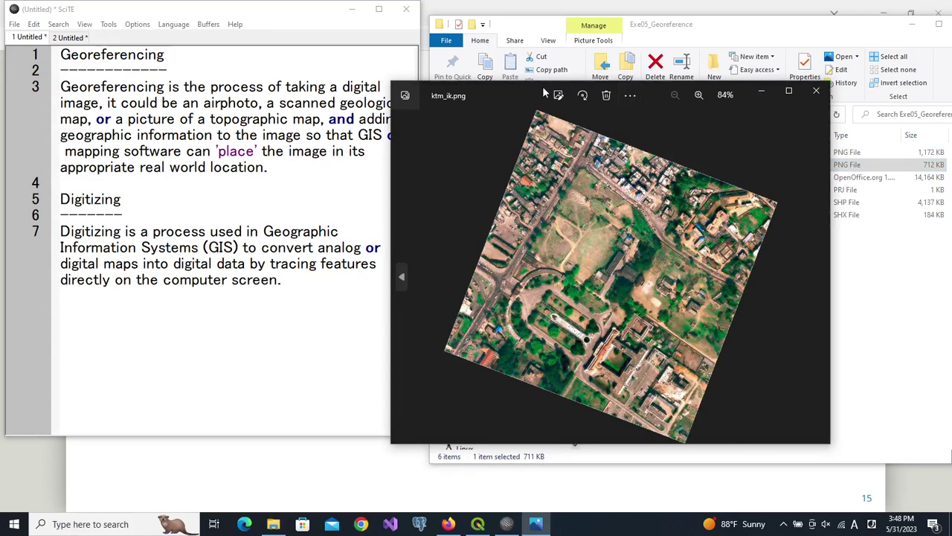
drag(543, 87, 284, 85)
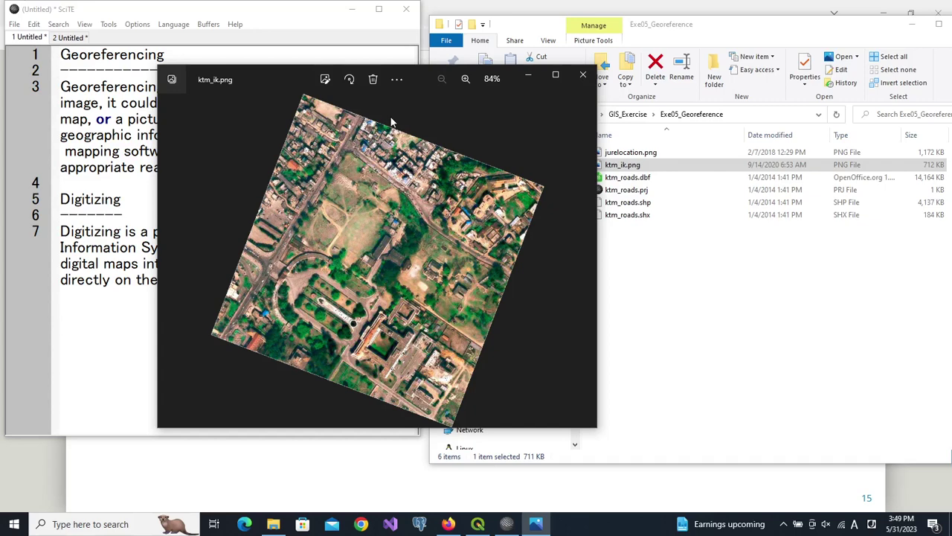
click(659, 257)
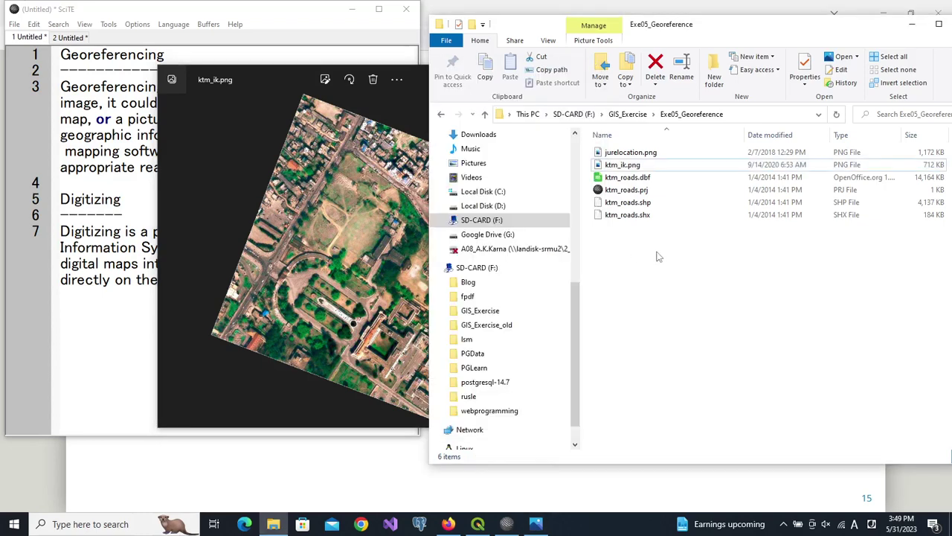
click(604, 153)
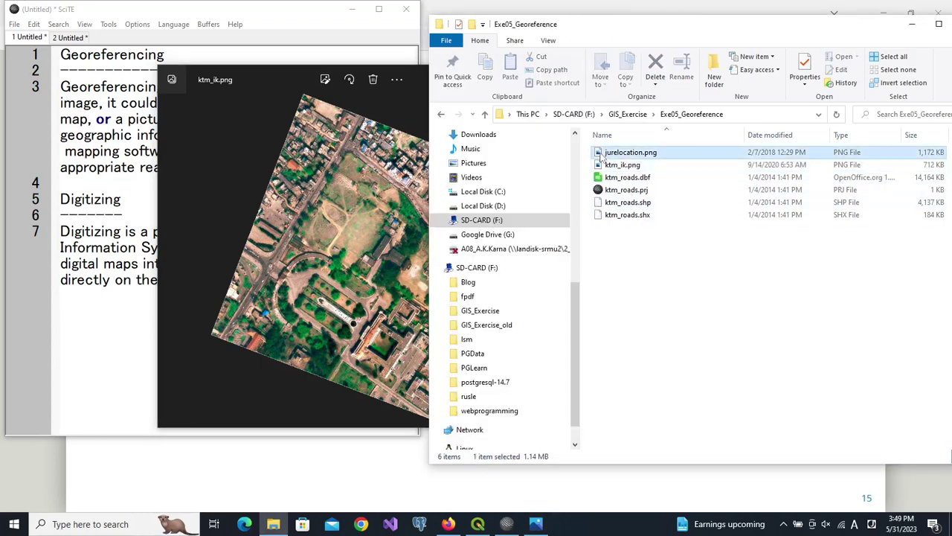
Open jurelocation.png and position it beside the ktm_ik.png aerial image window
double_click(601, 153)
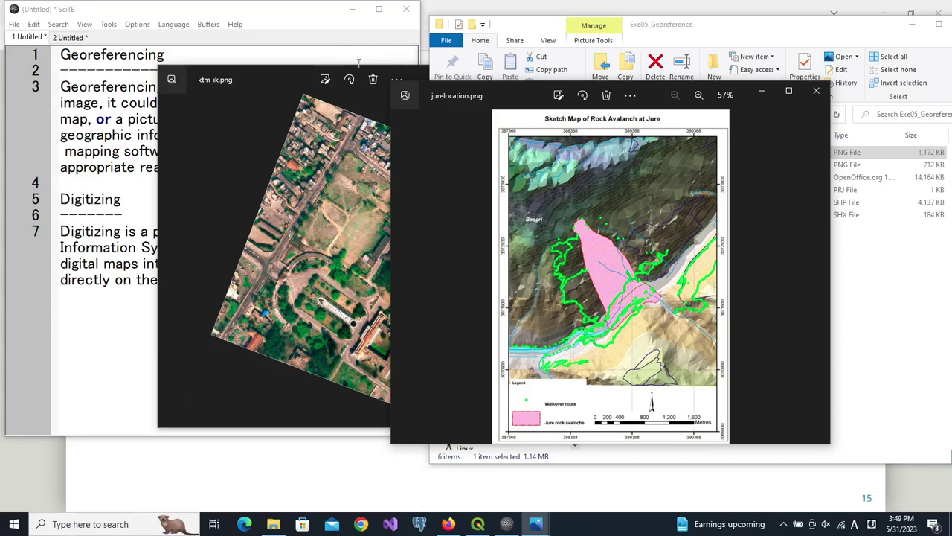
click(278, 77)
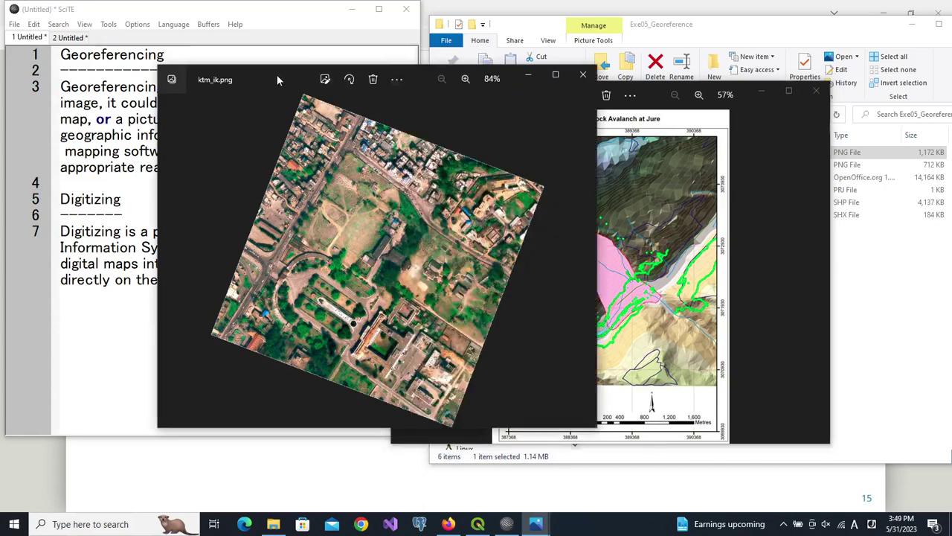
drag(282, 72, 136, 75)
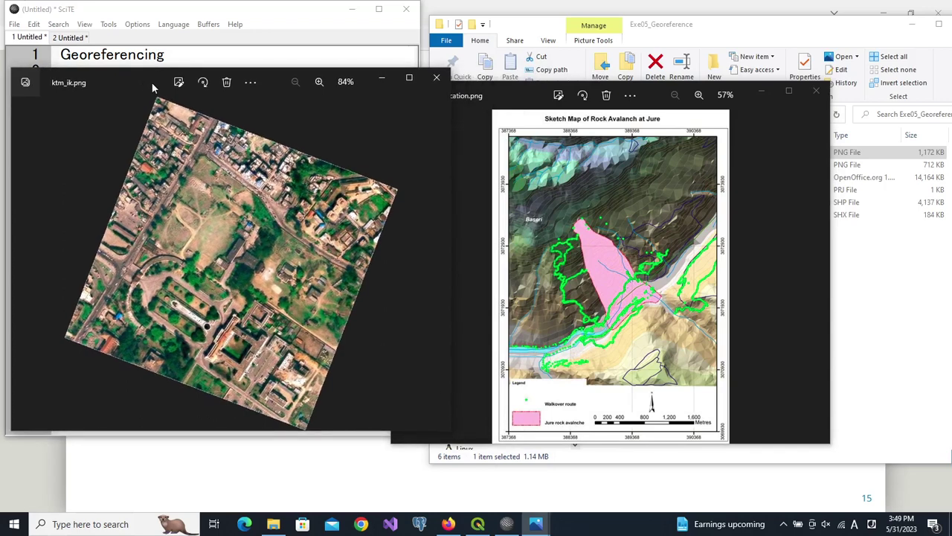
click(517, 108)
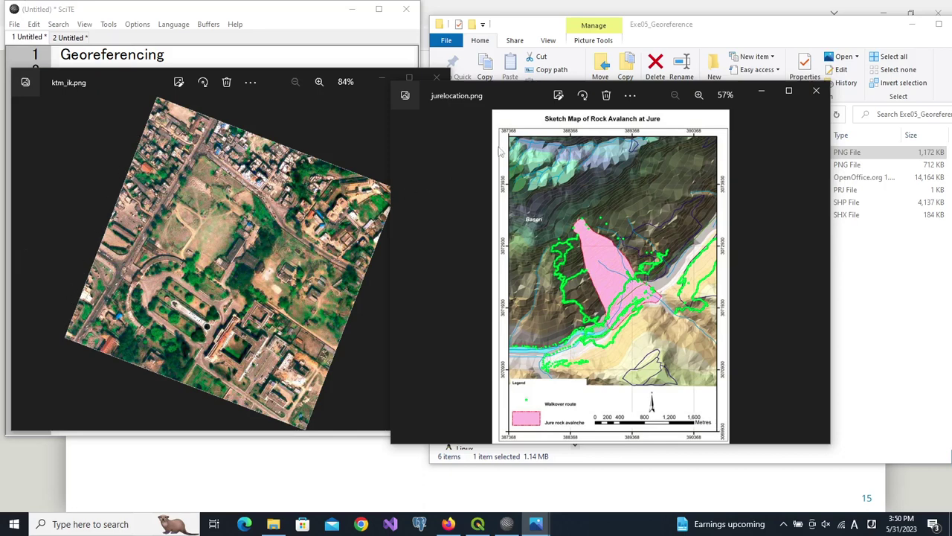
Review the ktm_roads .dbf, .prj and .shp files in Explorer, then switch to QGIS
click(708, 34)
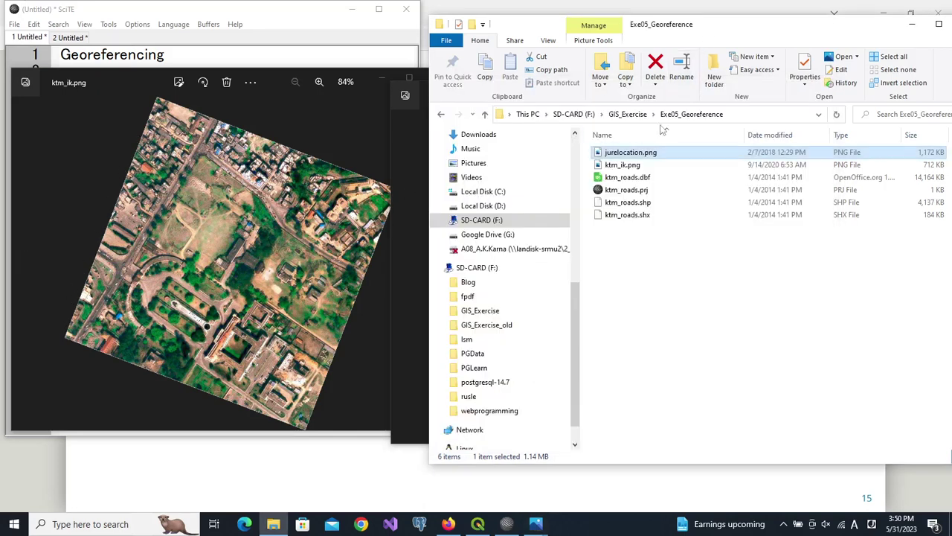
click(634, 179)
click(632, 190)
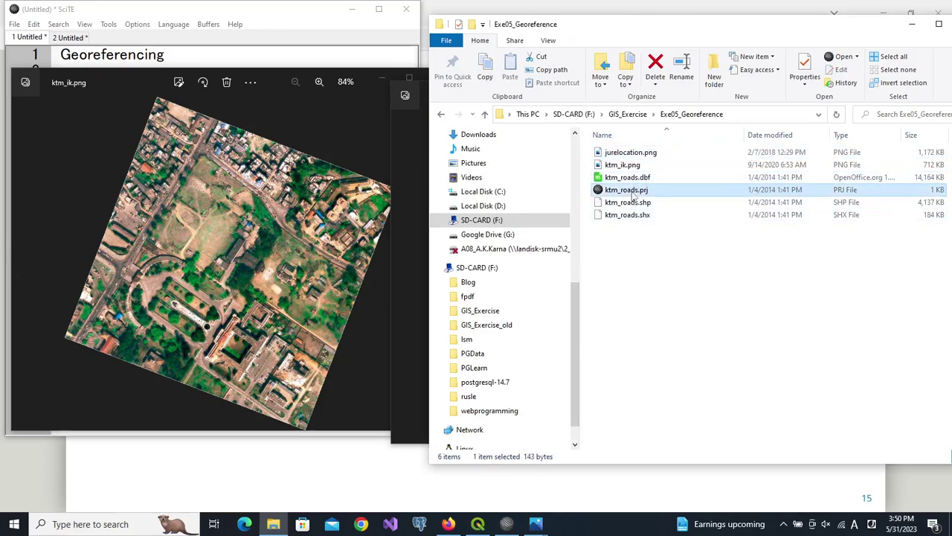
click(631, 202)
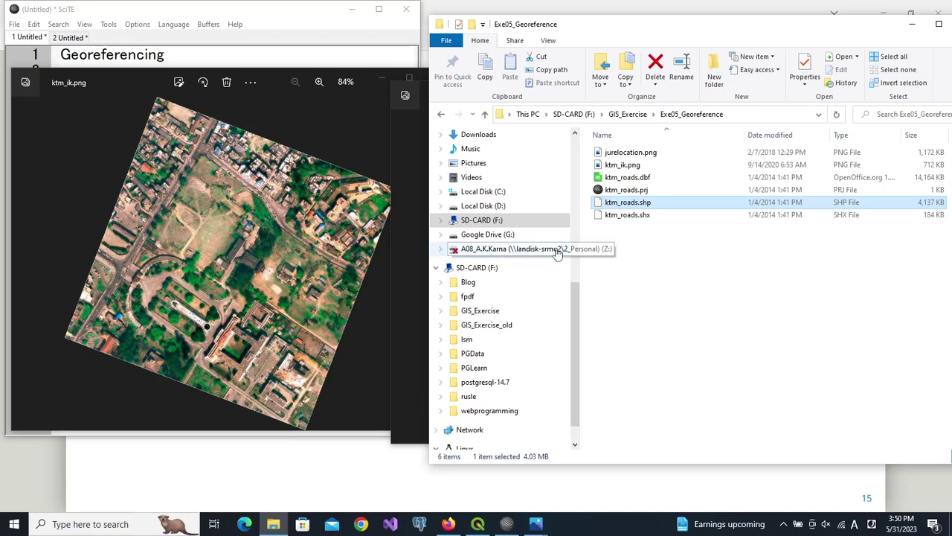
click(476, 523)
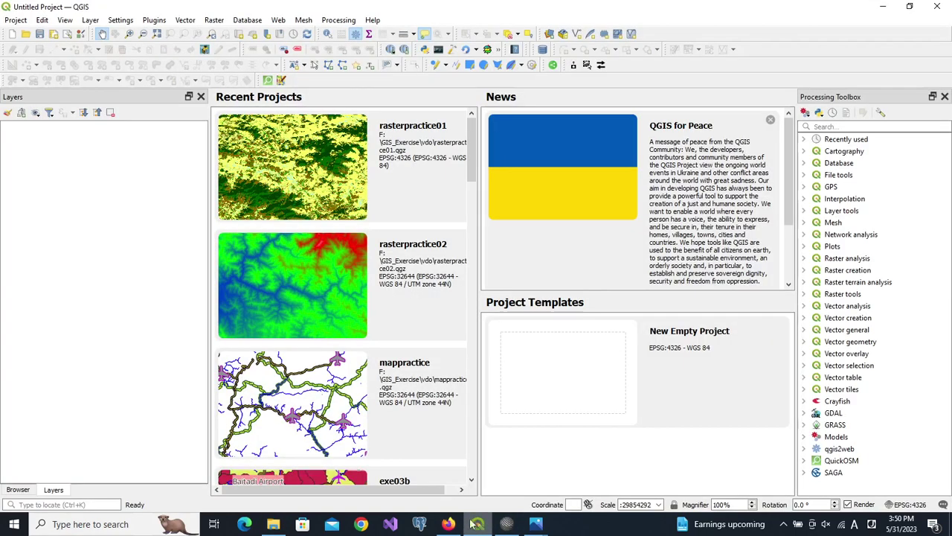
In the QGIS Browser, expand F:\ (SD-CARD) > GIS_Exercise > Exe05_Georeference
click(18, 490)
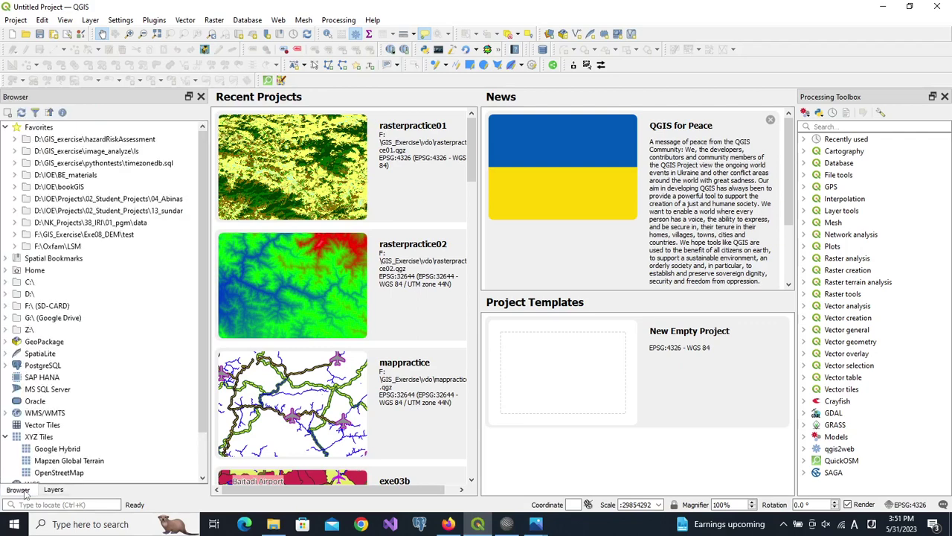
click(6, 307)
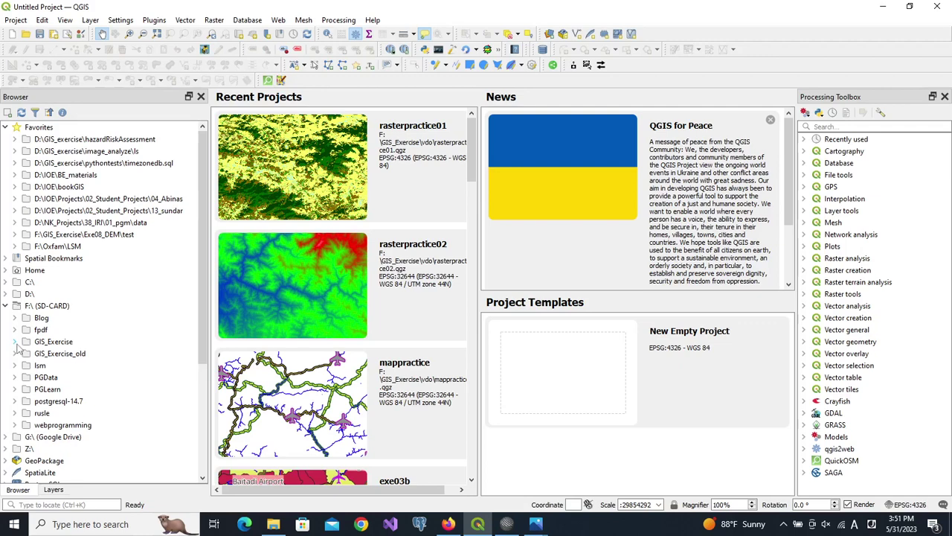
click(15, 343)
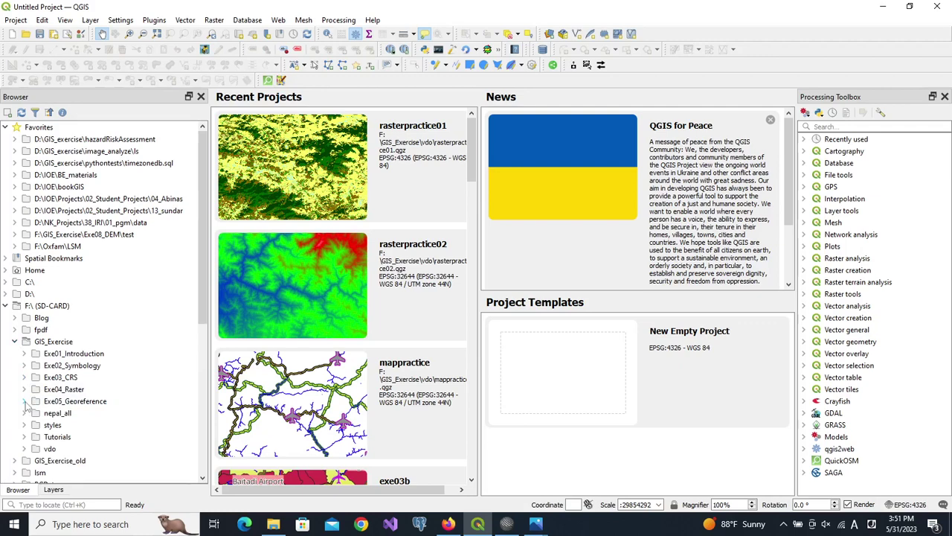
click(205, 332)
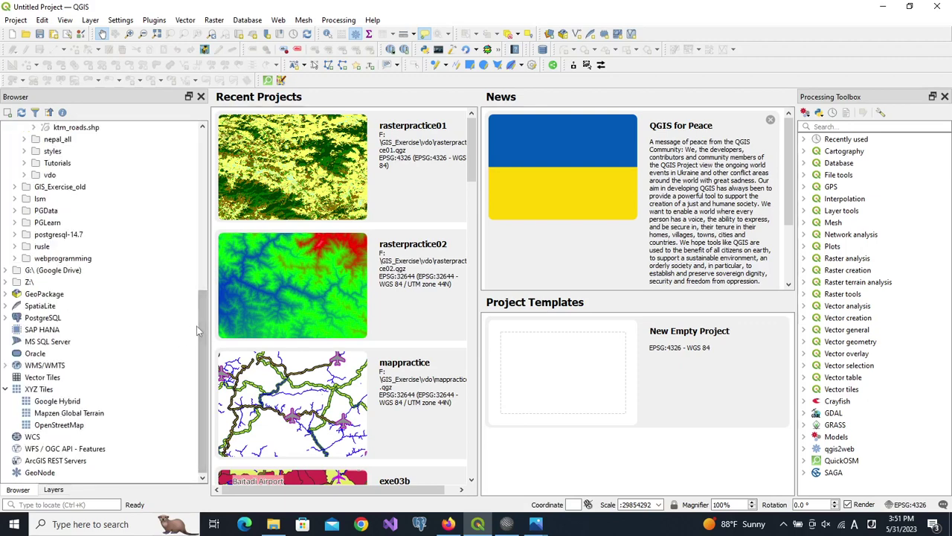
drag(198, 330, 215, 244)
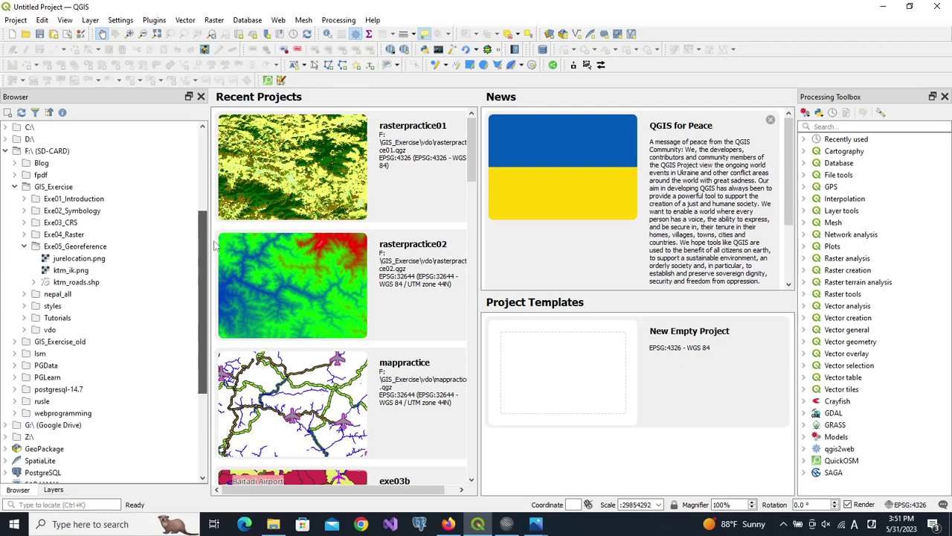
Look over jurelocation.png and ktm_ik.png, then select ktm_roads.shp
click(74, 260)
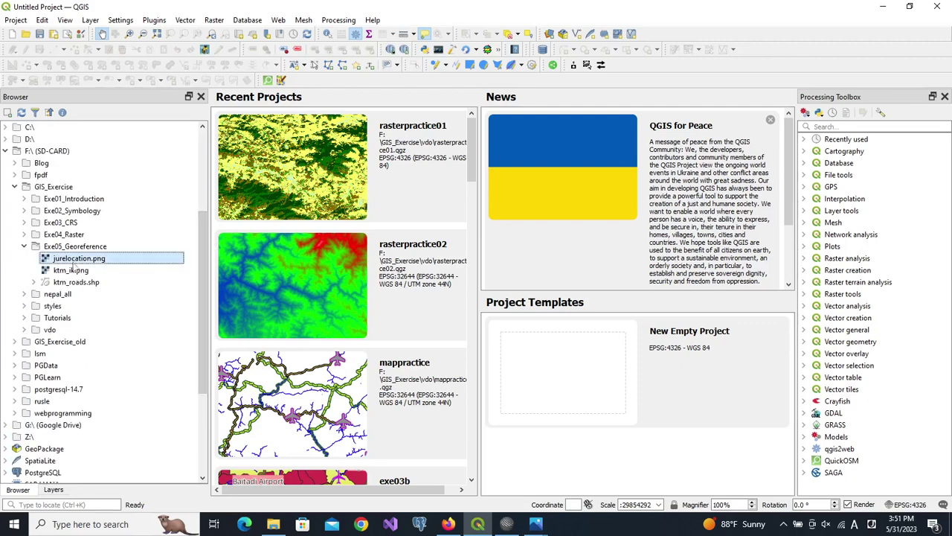
click(74, 270)
click(74, 258)
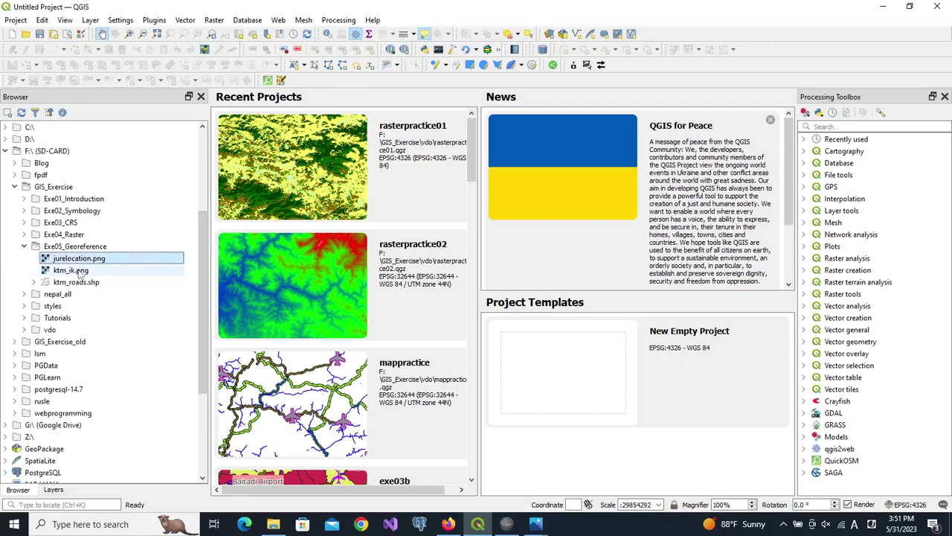
click(74, 270)
click(79, 259)
click(81, 270)
click(80, 258)
click(78, 283)
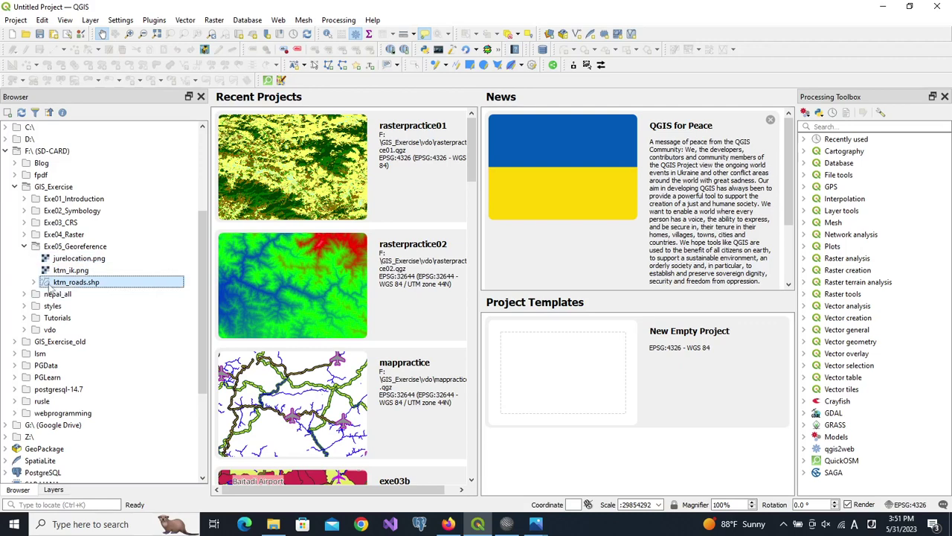
Add ktm_roads.shp to the map, zoom into the central road grid, then bring up the ktm_ik.png viewer
double_click(60, 283)
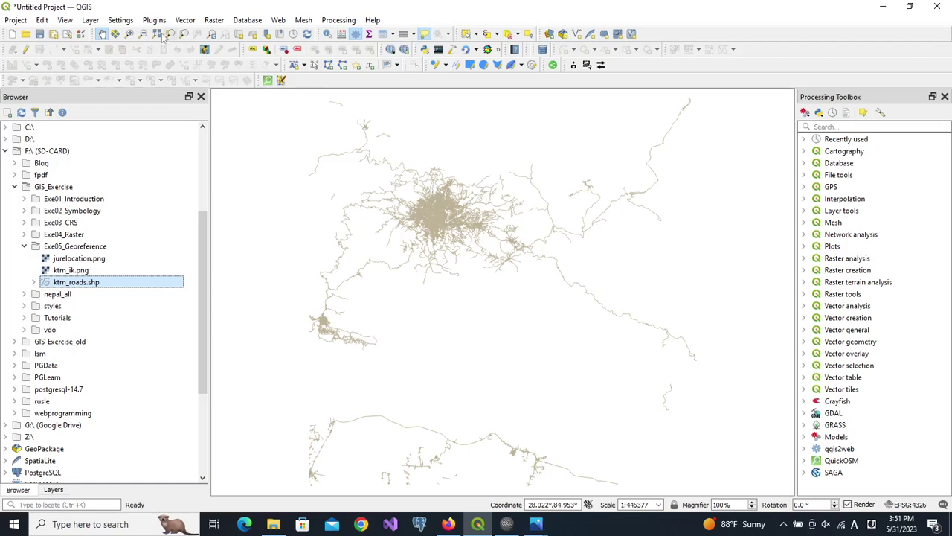
click(129, 35)
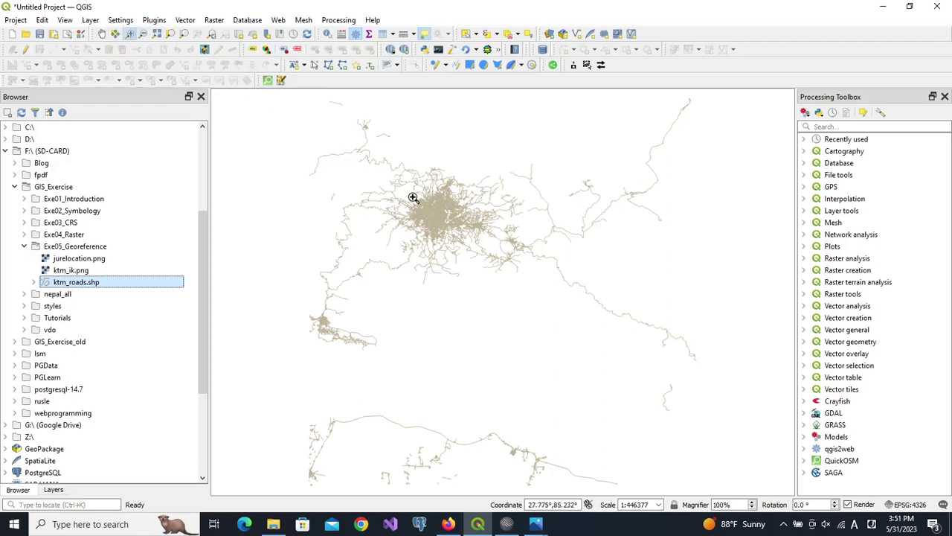
drag(474, 234, 474, 233)
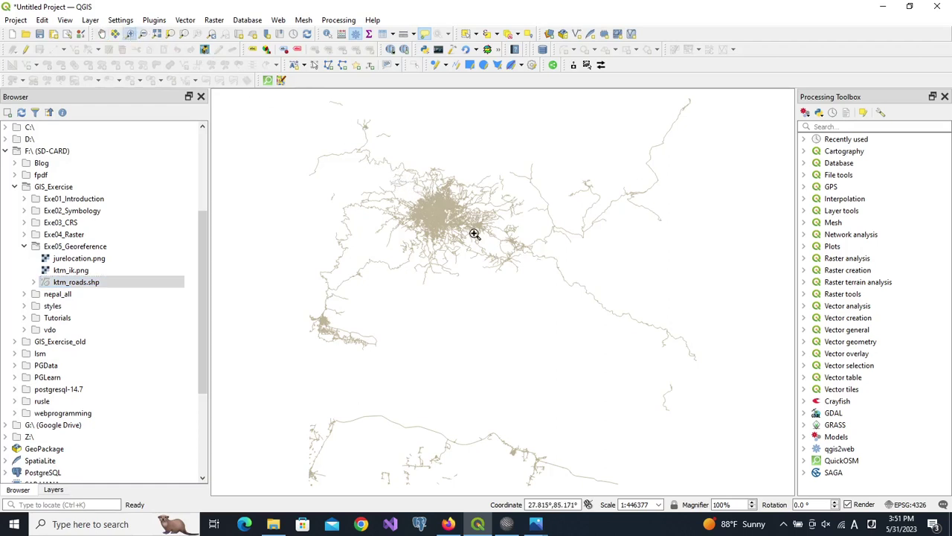
click(474, 233)
click(387, 219)
drag(384, 217, 717, 449)
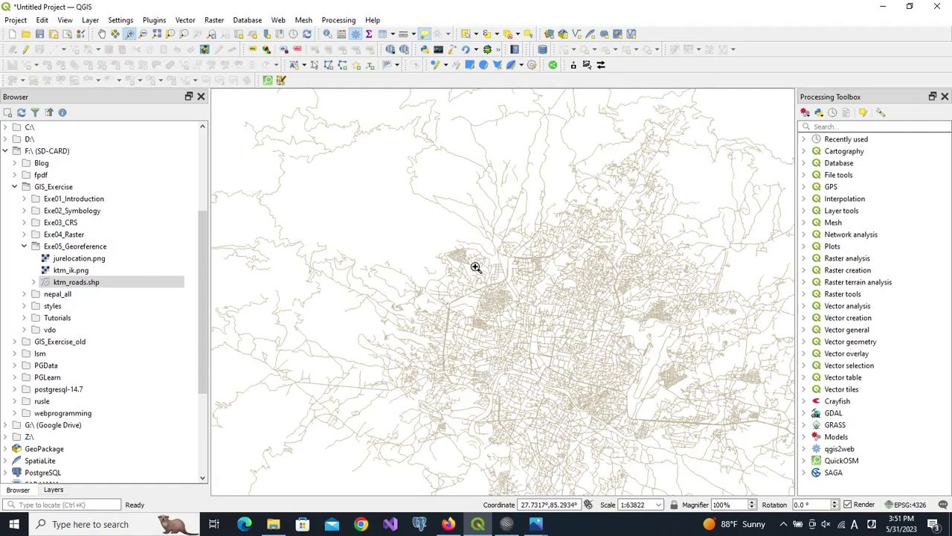
drag(475, 267, 661, 445)
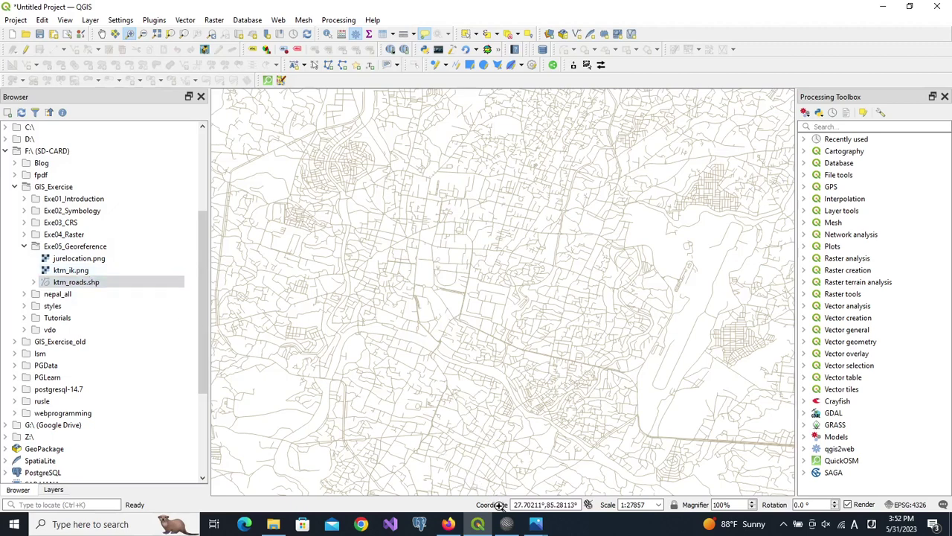
mouse_move(536, 524)
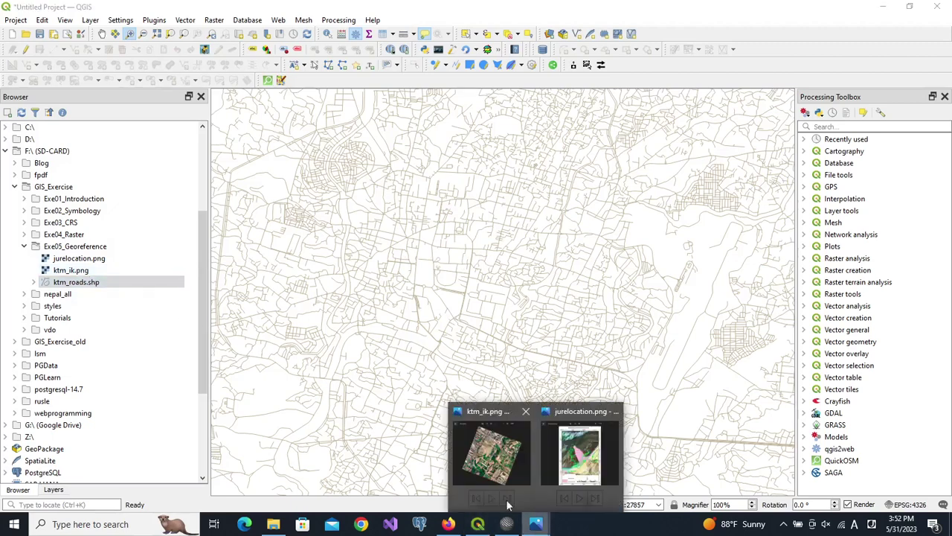
click(488, 417)
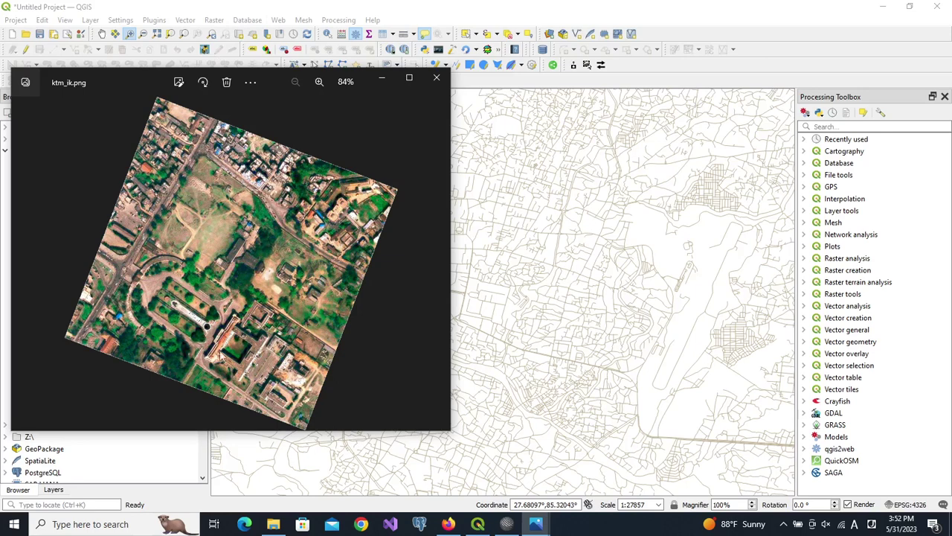
click(496, 17)
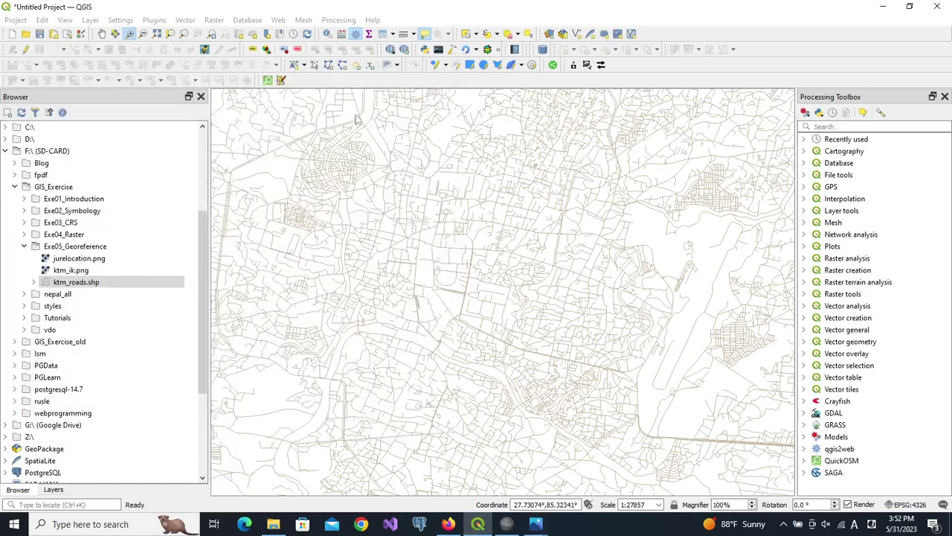
click(131, 283)
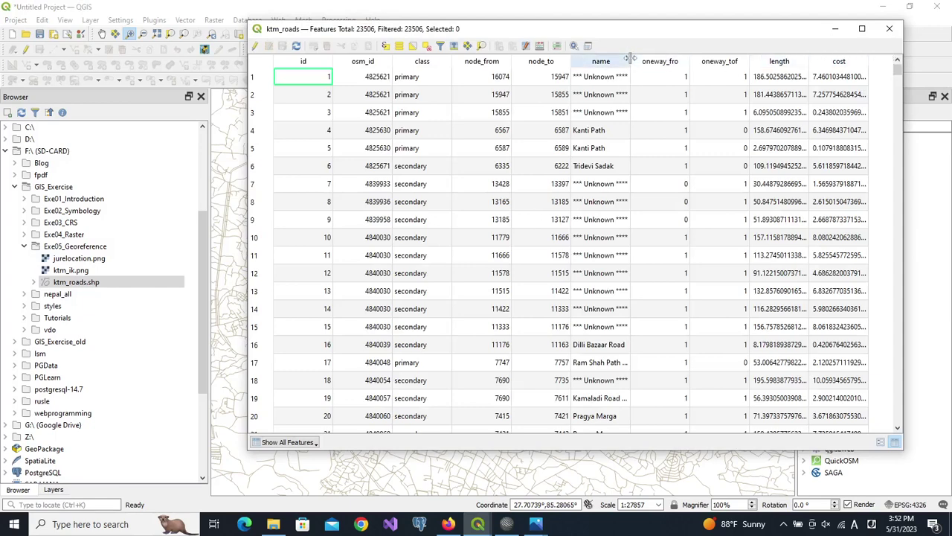
drag(630, 59, 651, 59)
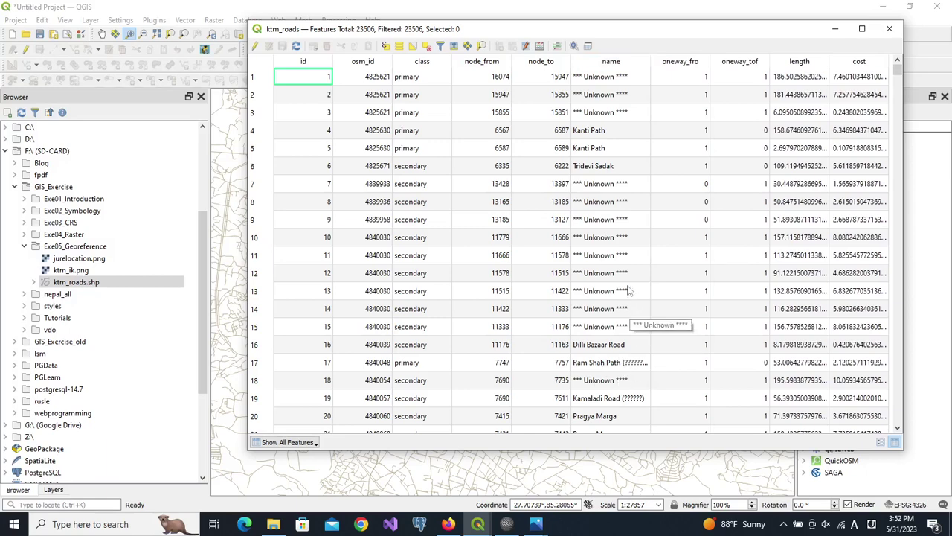
click(892, 28)
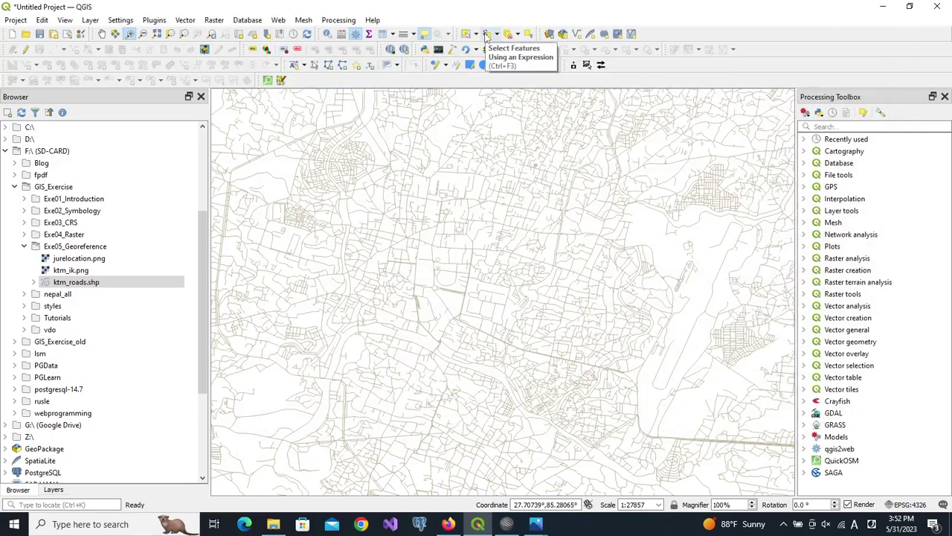
Build the ktm_roads selection expression lower("name") LIKE 'ram%path'
click(487, 34)
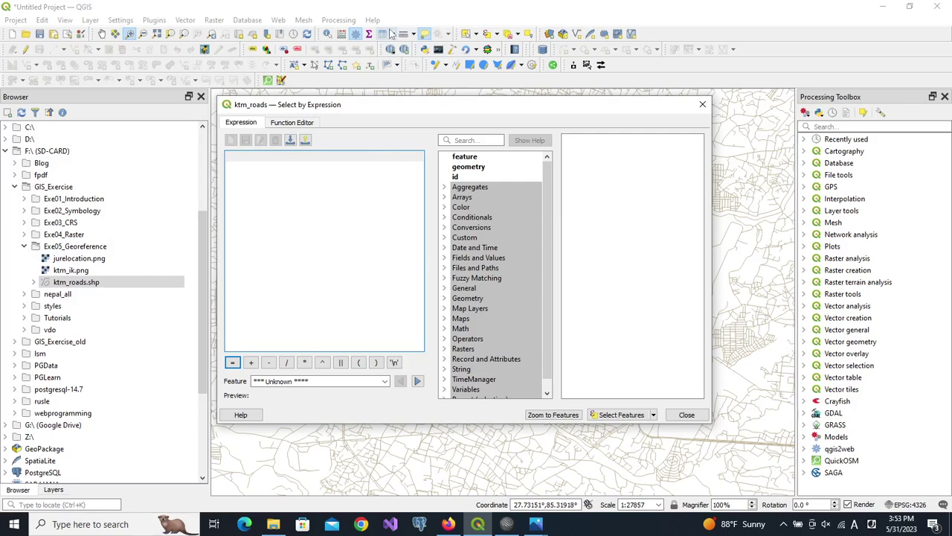
click(445, 259)
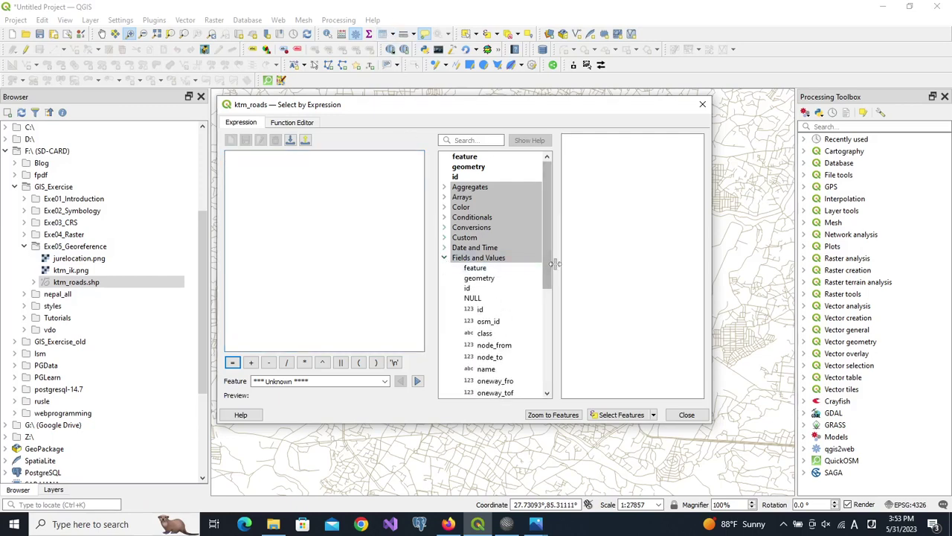
double_click(486, 368)
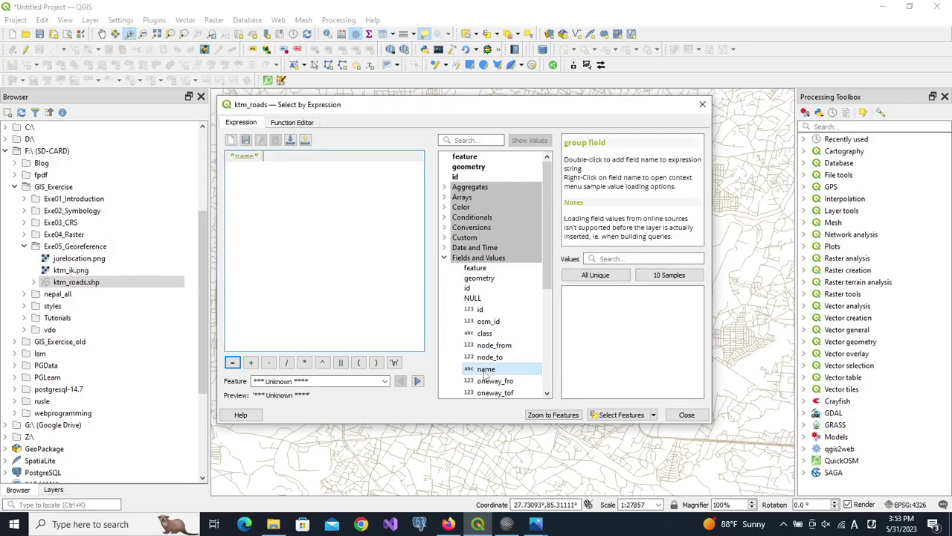
text(LIKE)
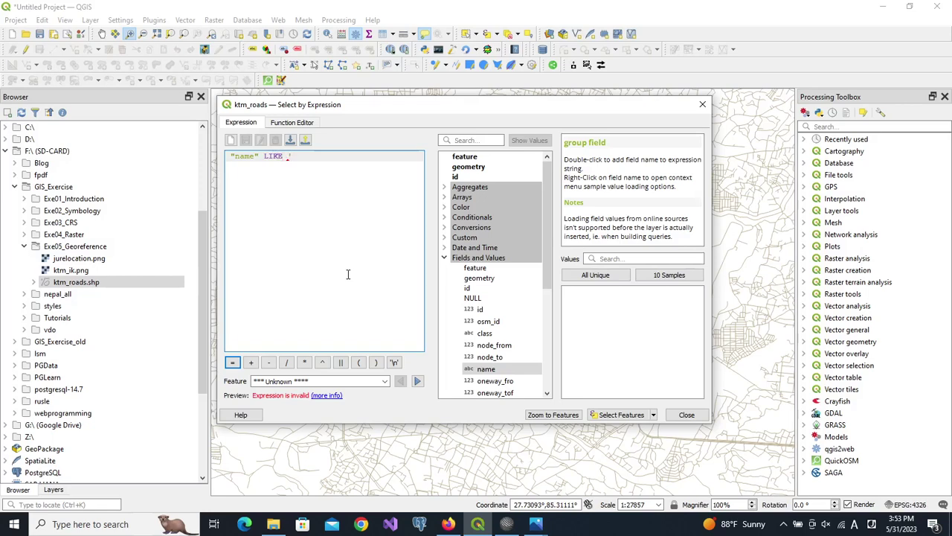
text('ra)
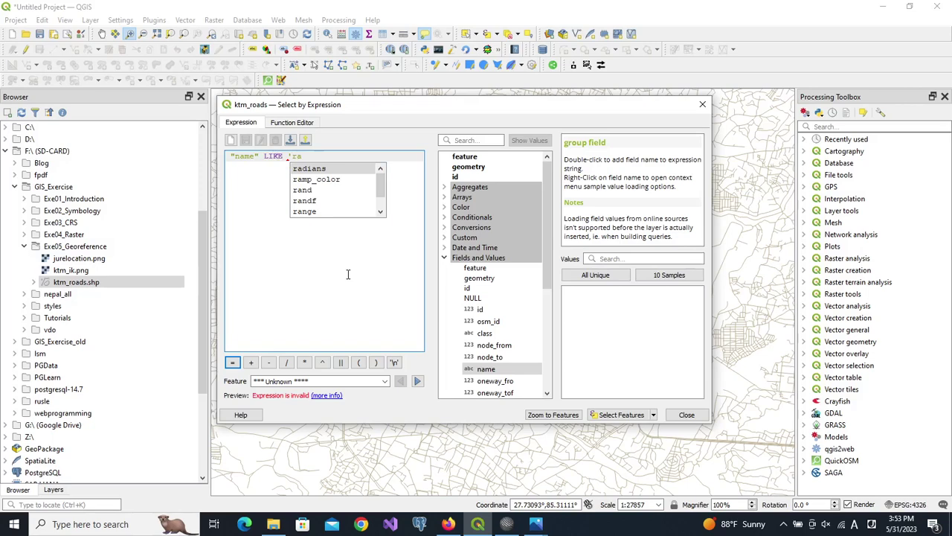
text(m)
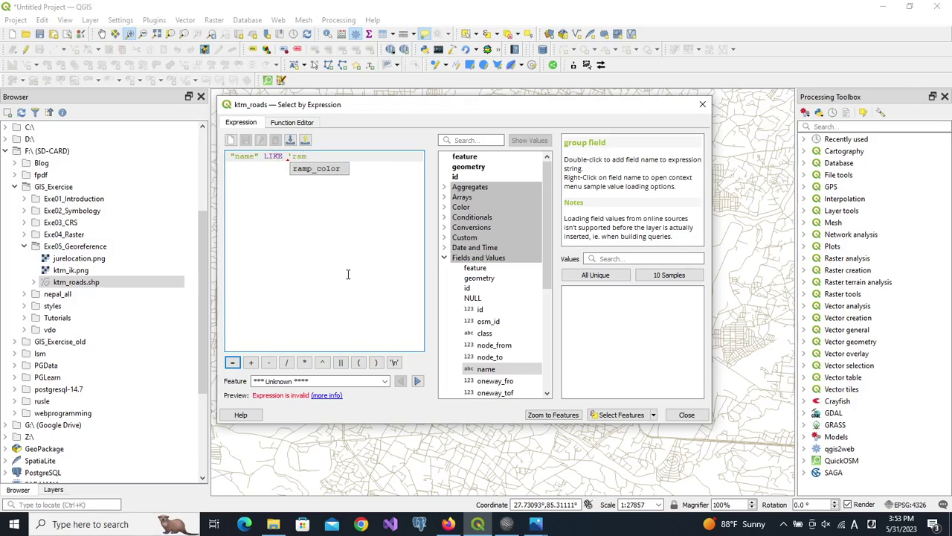
text(%path)
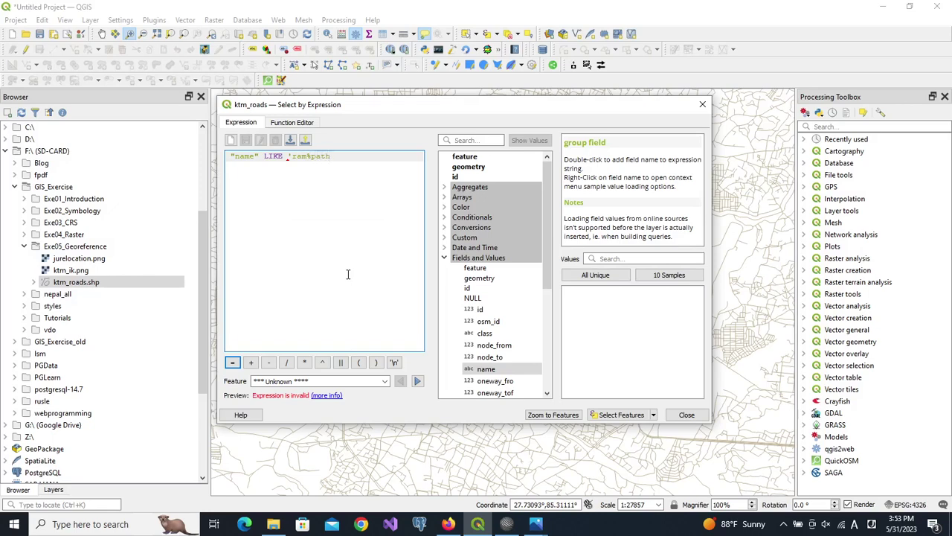
text(')
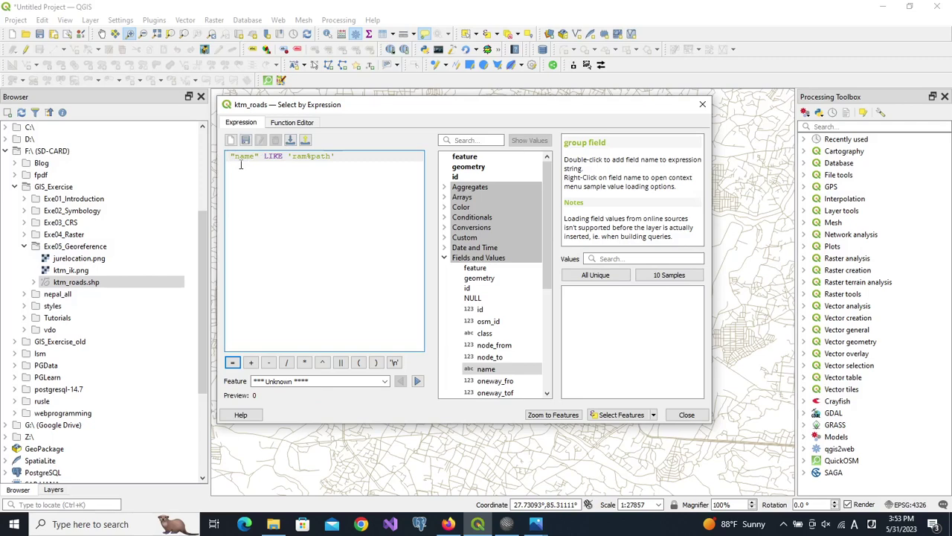
text(lower)
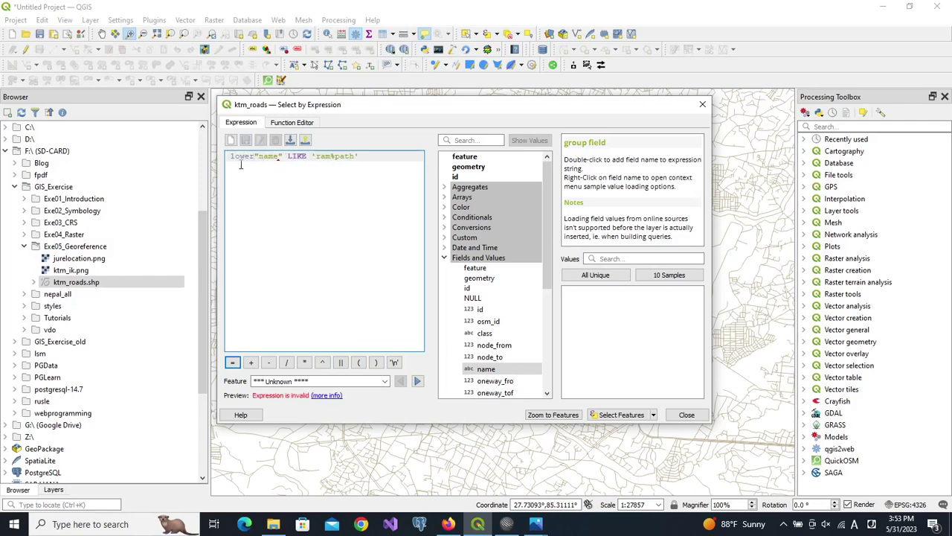
text(()
click(287, 156)
text())
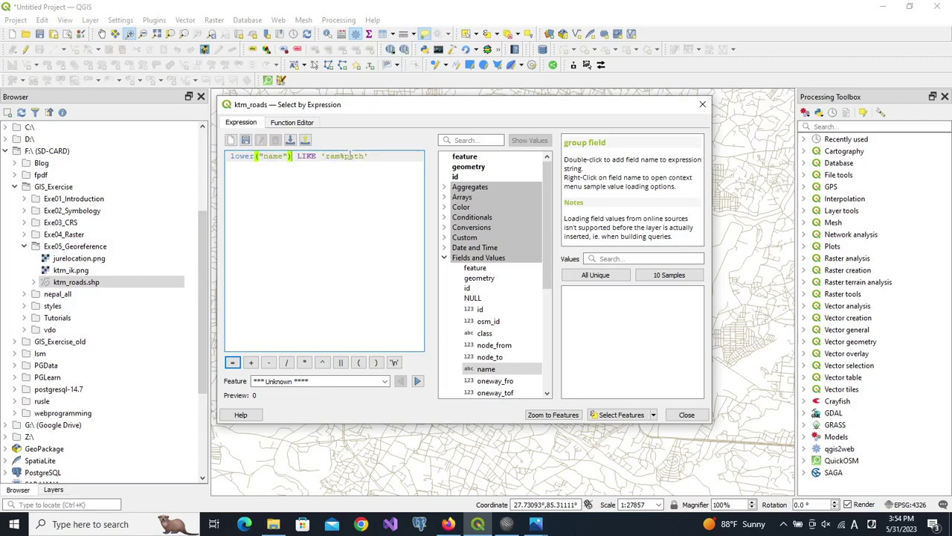
click(342, 157)
drag(373, 108, 459, 68)
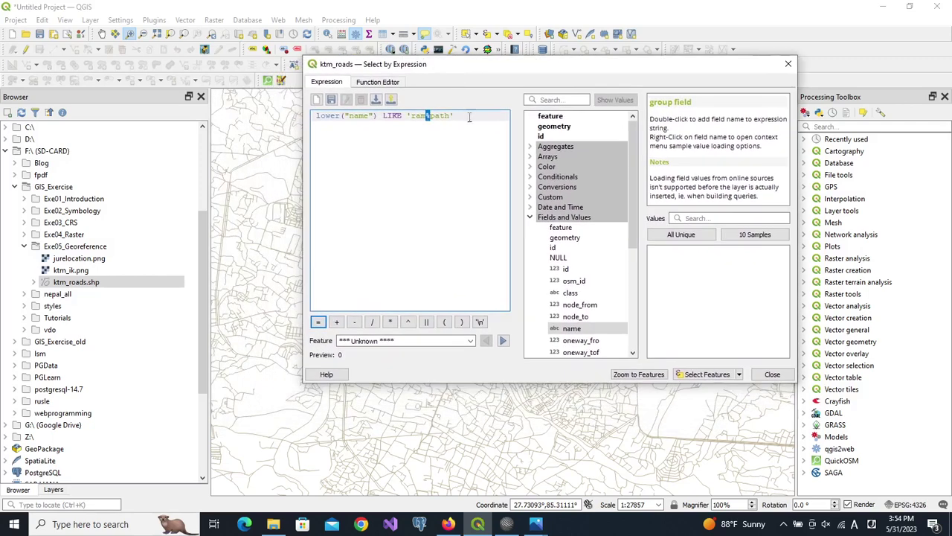
Apply the expression to select the 23 matching roads, view them on the map, and close the dialog
click(679, 380)
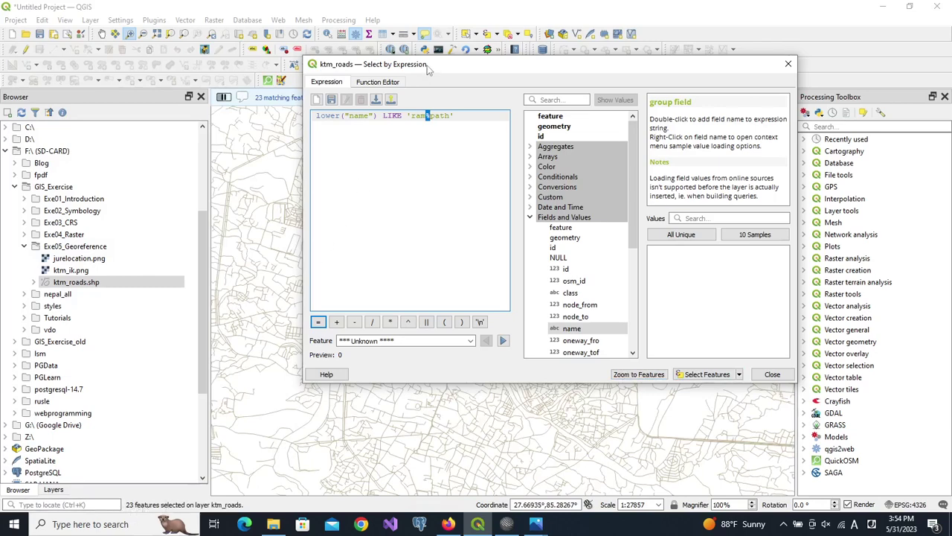
drag(428, 71, 563, 131)
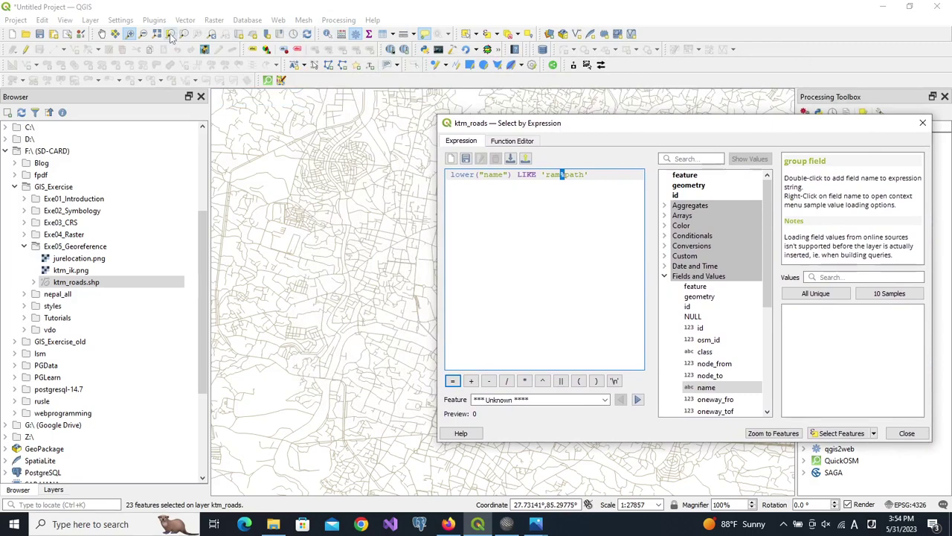
click(170, 38)
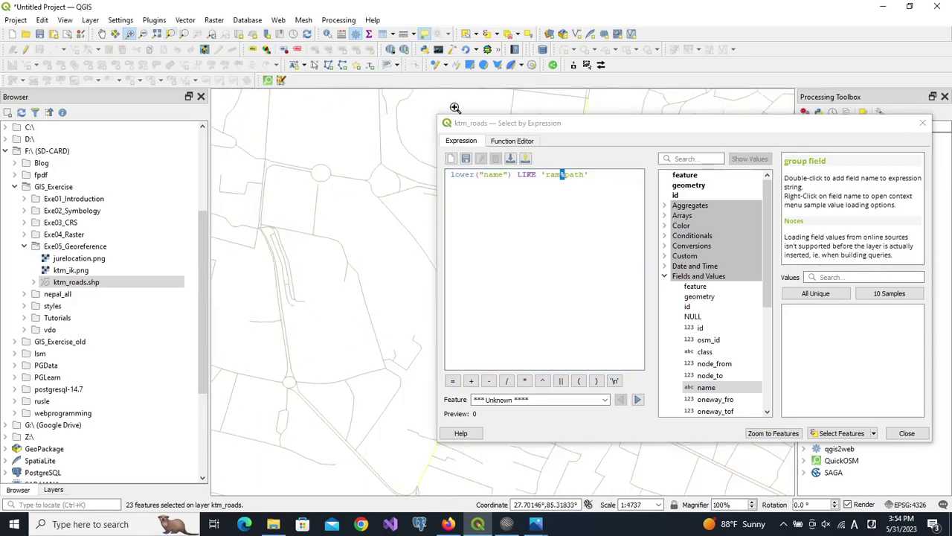
drag(714, 128, 710, 250)
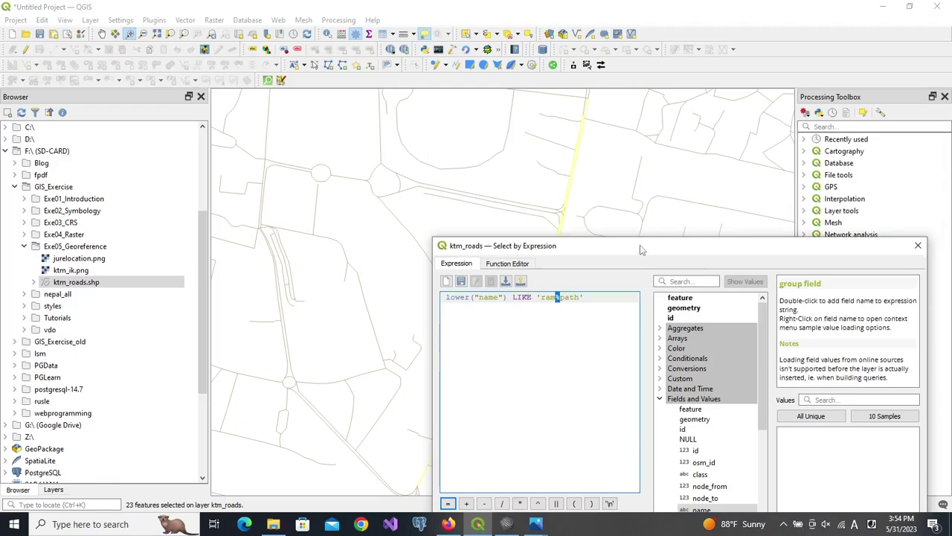
drag(644, 249, 863, 238)
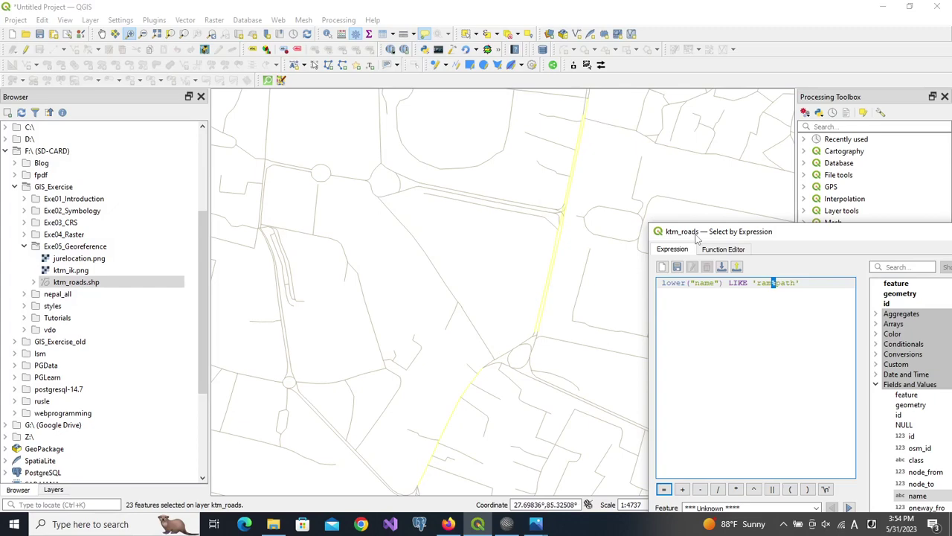
drag(697, 237, 404, 177)
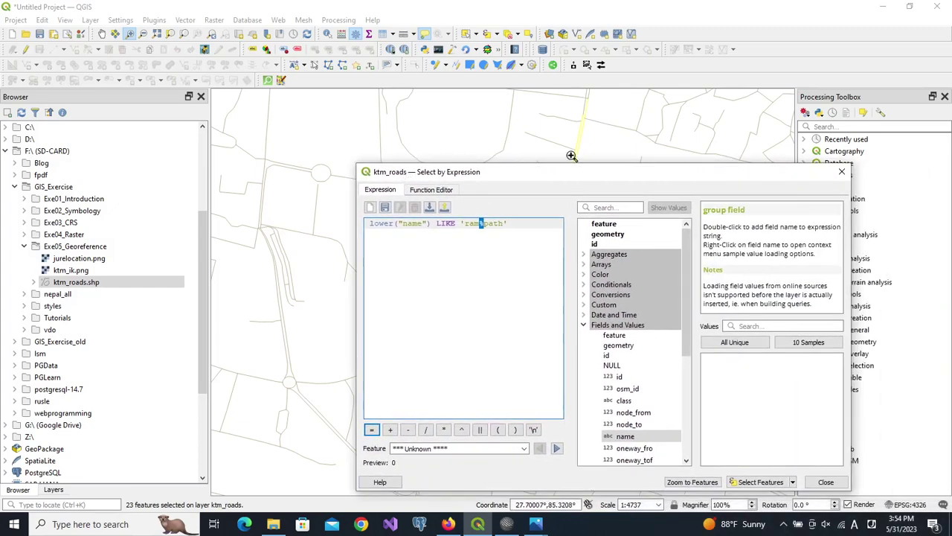
click(841, 171)
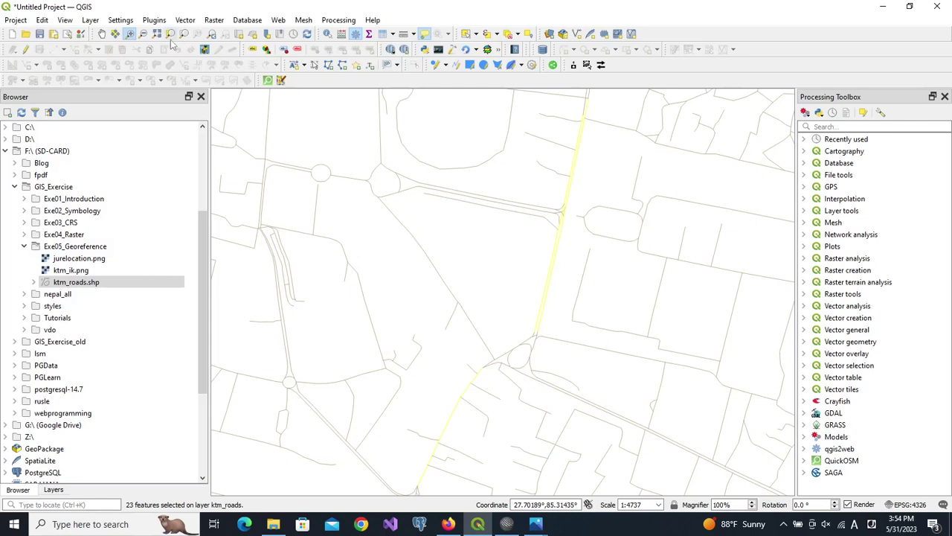
Pan the map to follow the highlighted selected road
click(102, 33)
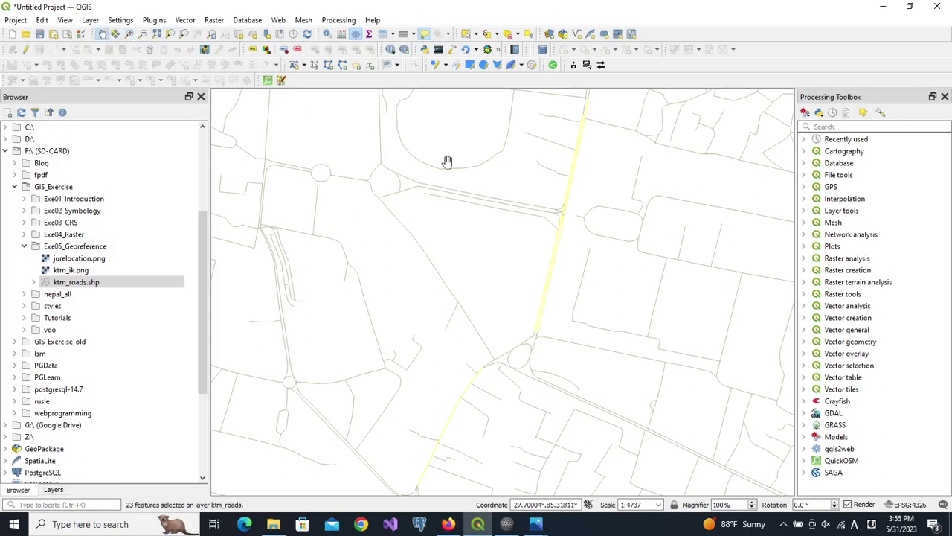
drag(509, 183, 350, 149)
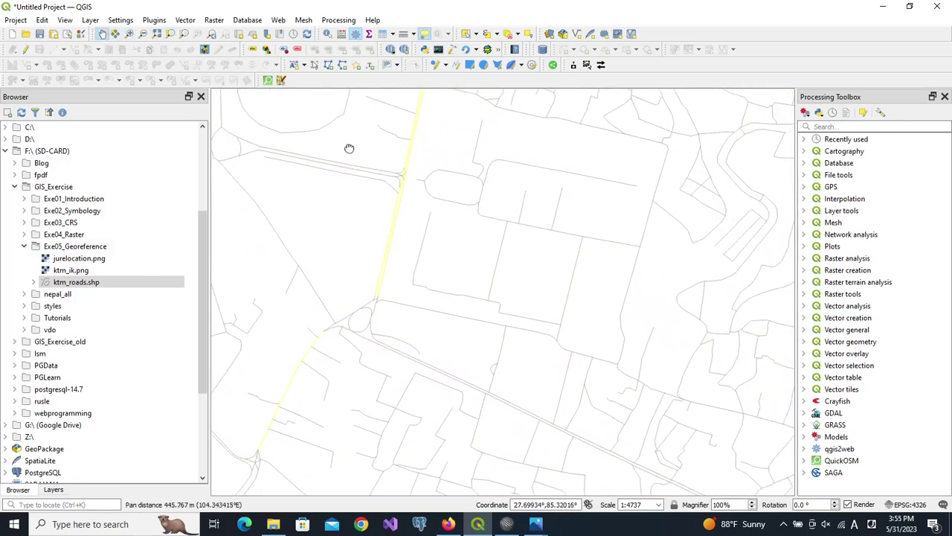
click(442, 141)
drag(443, 141, 444, 153)
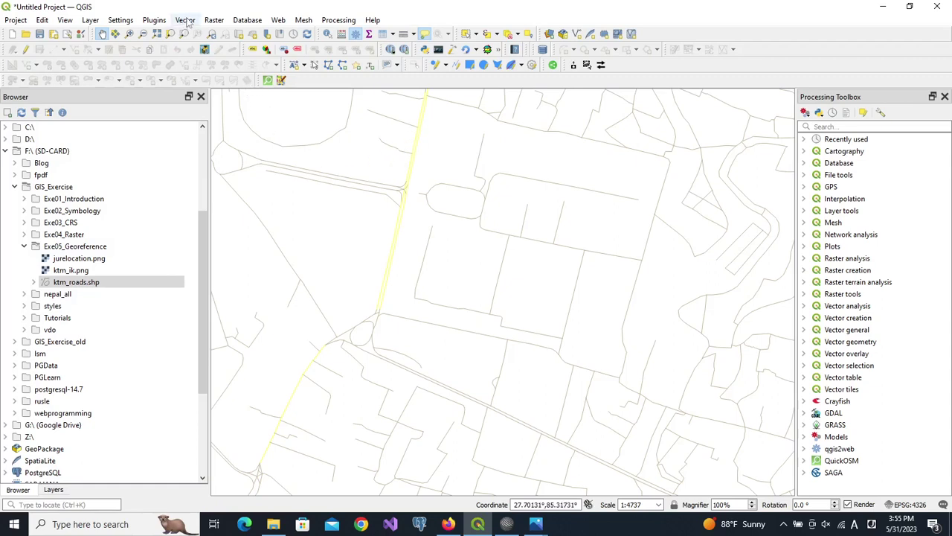
Browse the menu bar to find the Georeferencer command under Layer
click(212, 21)
mouse_move(236, 63)
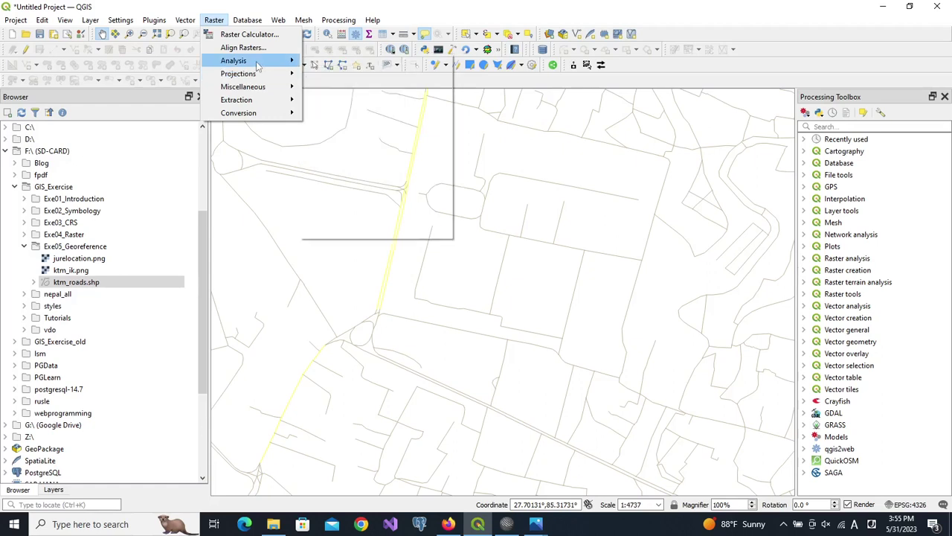
mouse_move(258, 114)
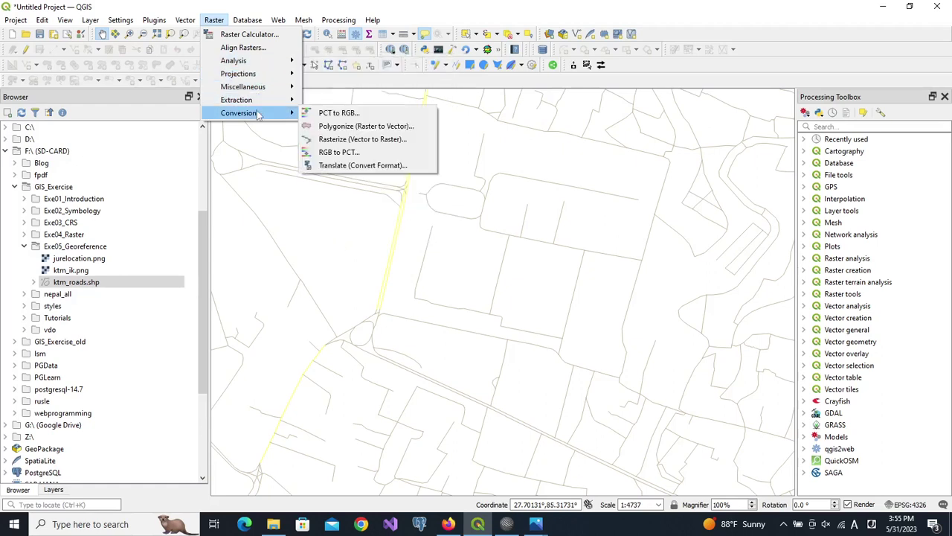
mouse_move(265, 89)
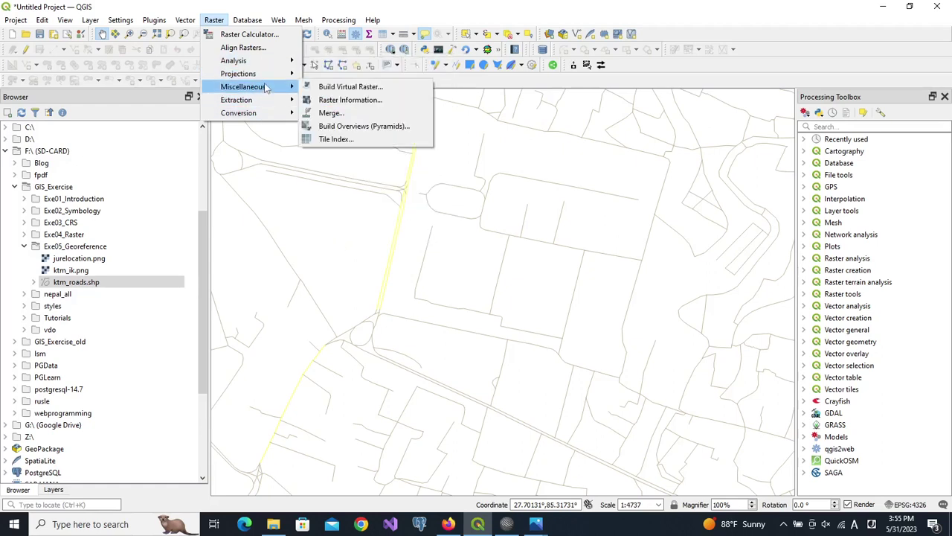
mouse_move(90, 21)
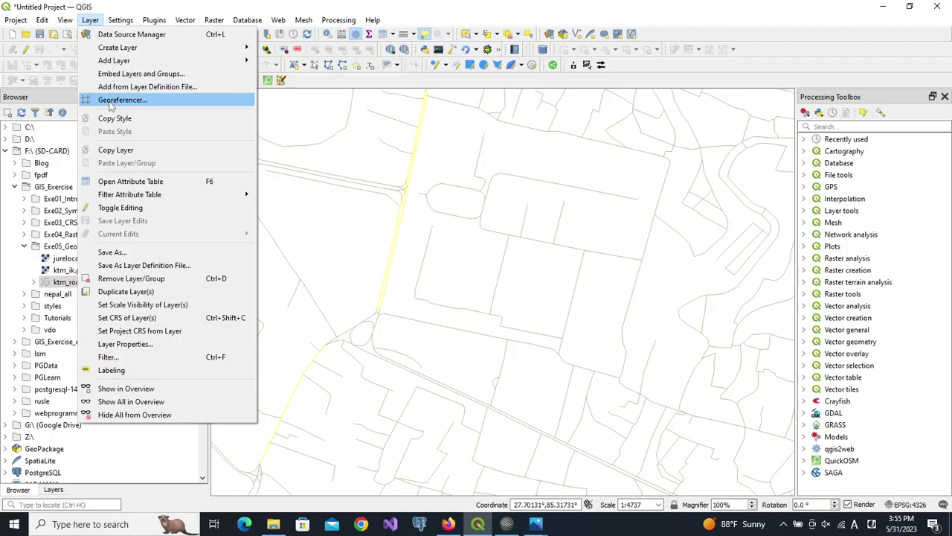
Open the Georeferencer and move its window to the right
click(110, 99)
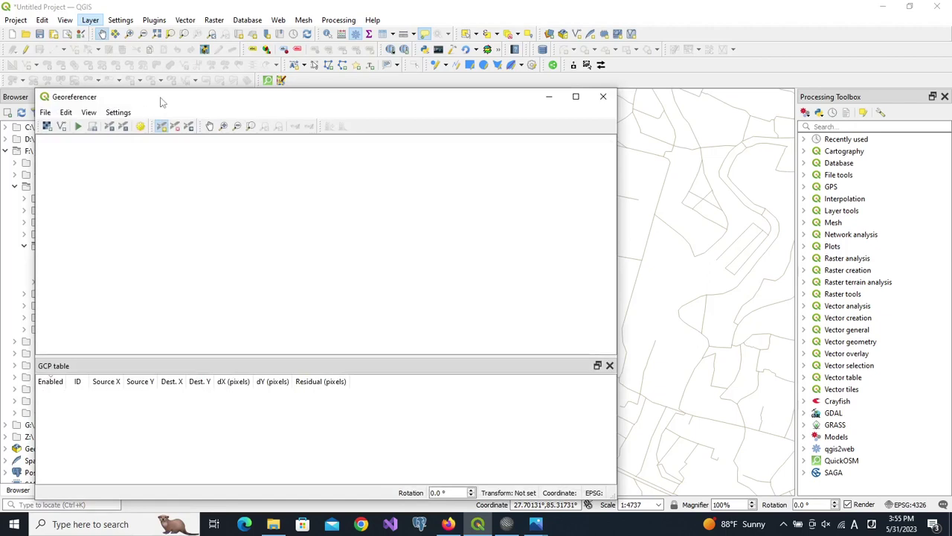
drag(164, 100, 465, 71)
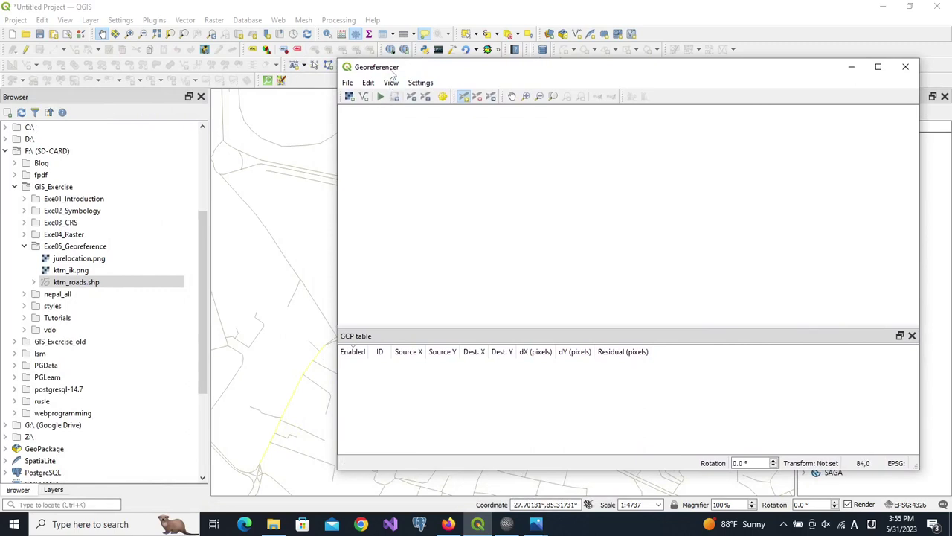
drag(391, 67, 534, 61)
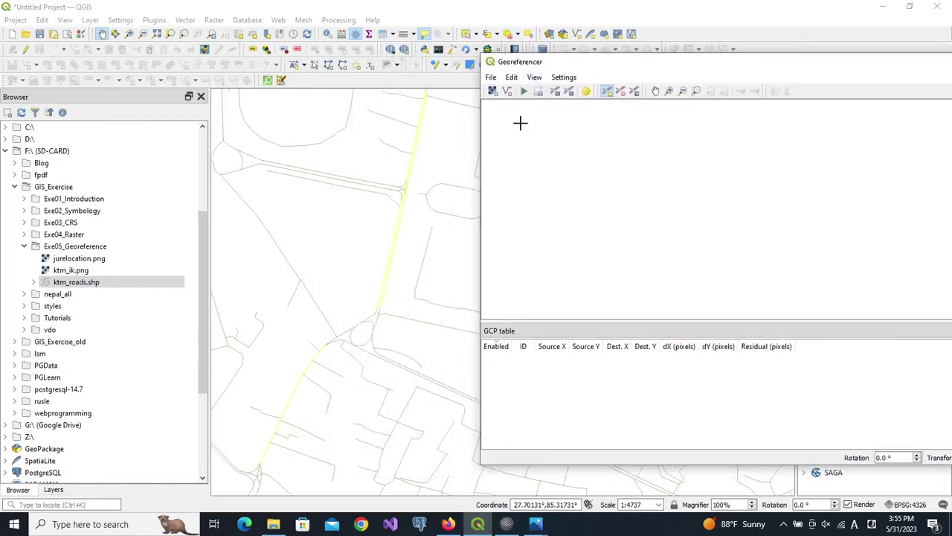
Load ktm_ik.png from F:\GIS_Exercise\Exe05_Georeference as the source raster
click(492, 90)
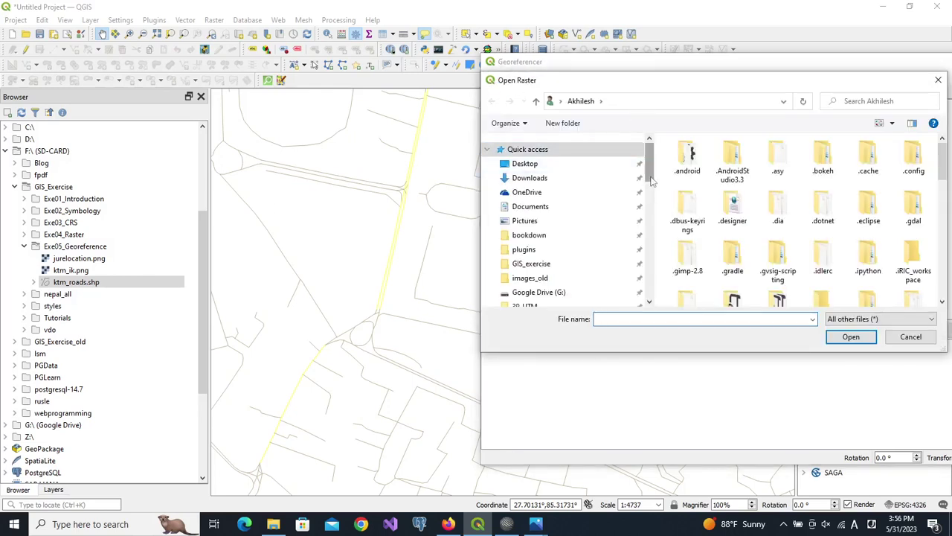
drag(649, 192, 653, 252)
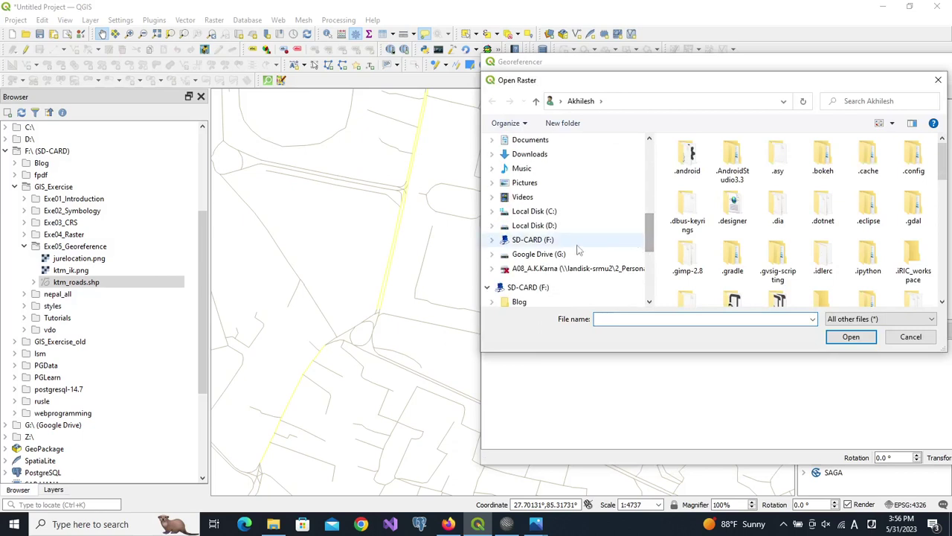
click(544, 240)
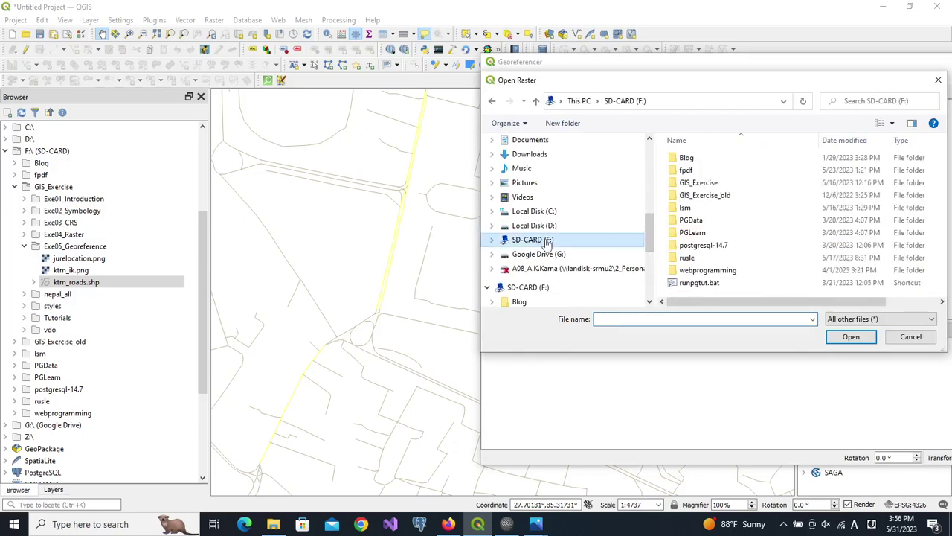
double_click(688, 183)
double_click(678, 207)
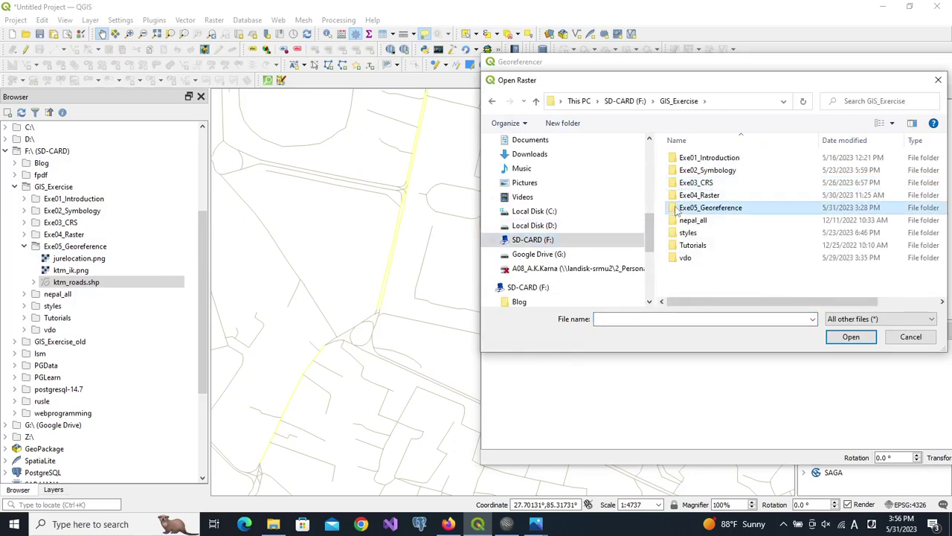
click(692, 171)
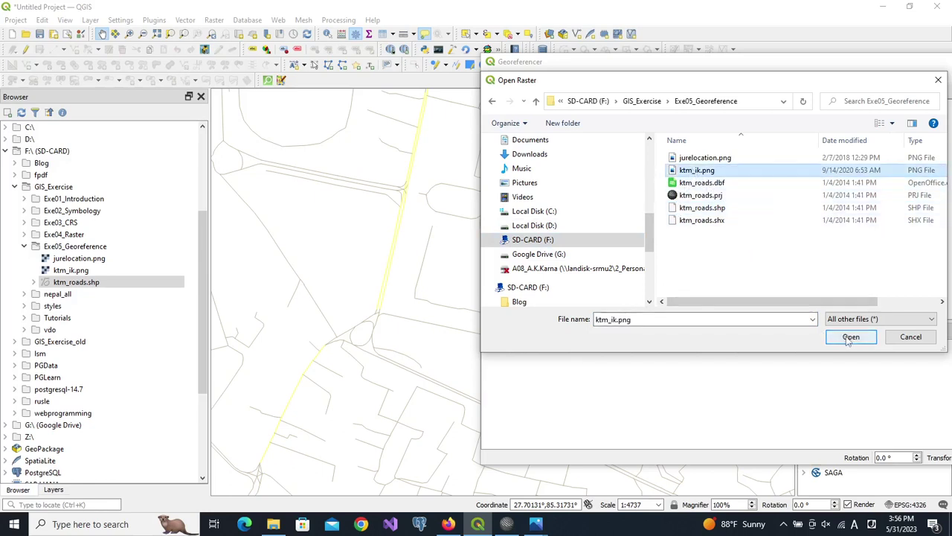
click(850, 339)
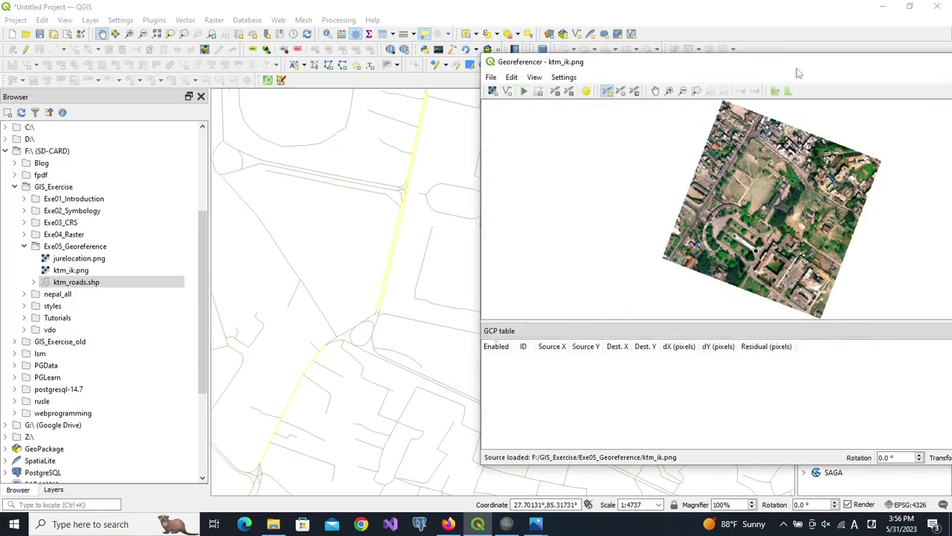
Place the first control point on a road junction in ktm_ik.png
mouse_move(794, 69)
mouse_down()
mouse_move(778, 78)
mouse_move(803, 77)
mouse_up()
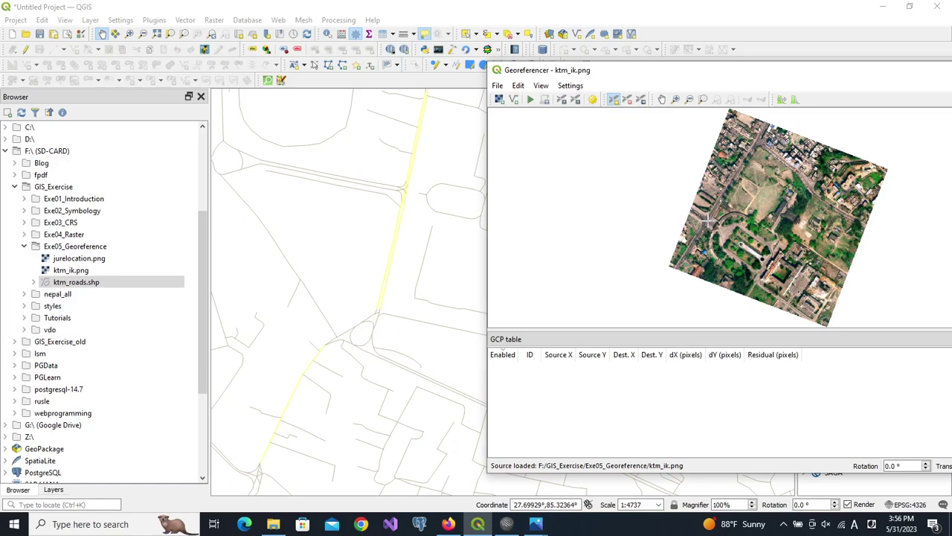
click(707, 219)
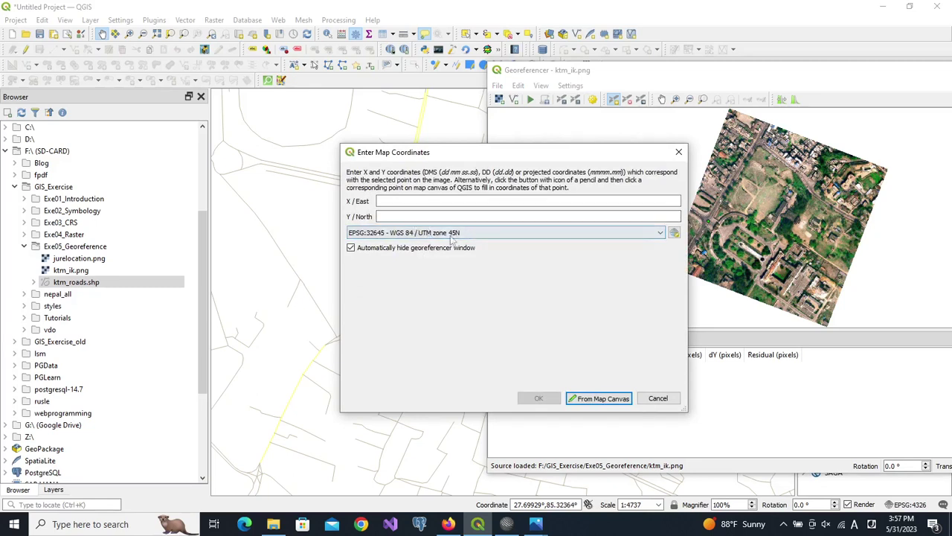
Set the CRS to project EPSG:4326 and link the first image point to a map road junction
click(585, 238)
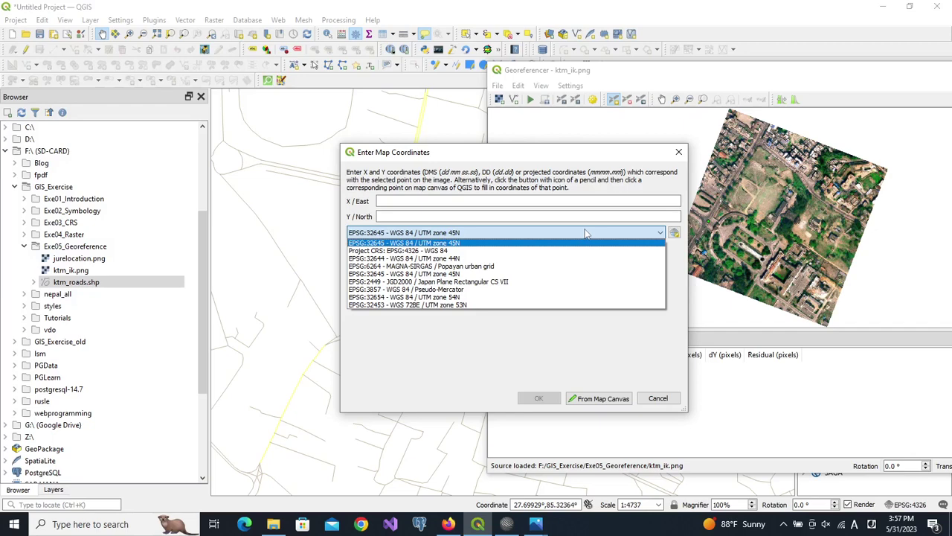
click(459, 250)
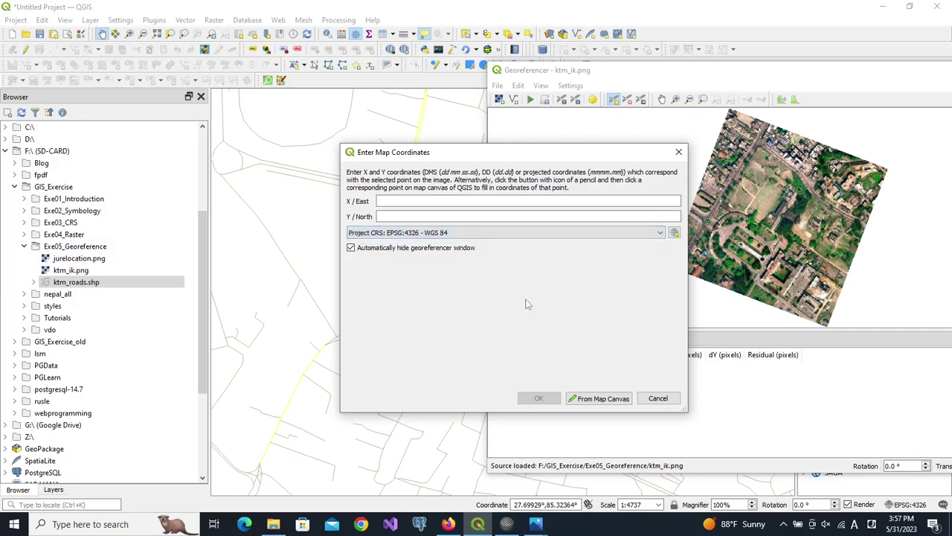
click(611, 399)
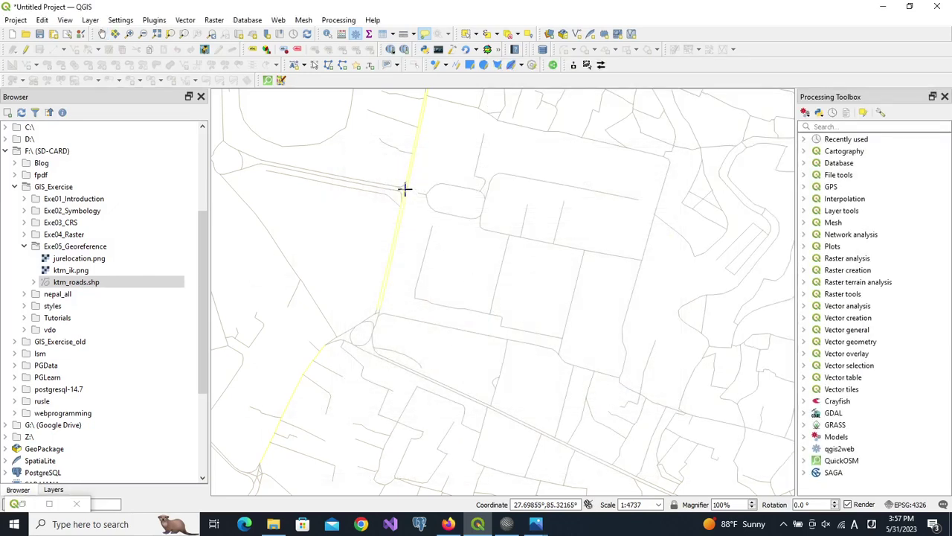
click(404, 188)
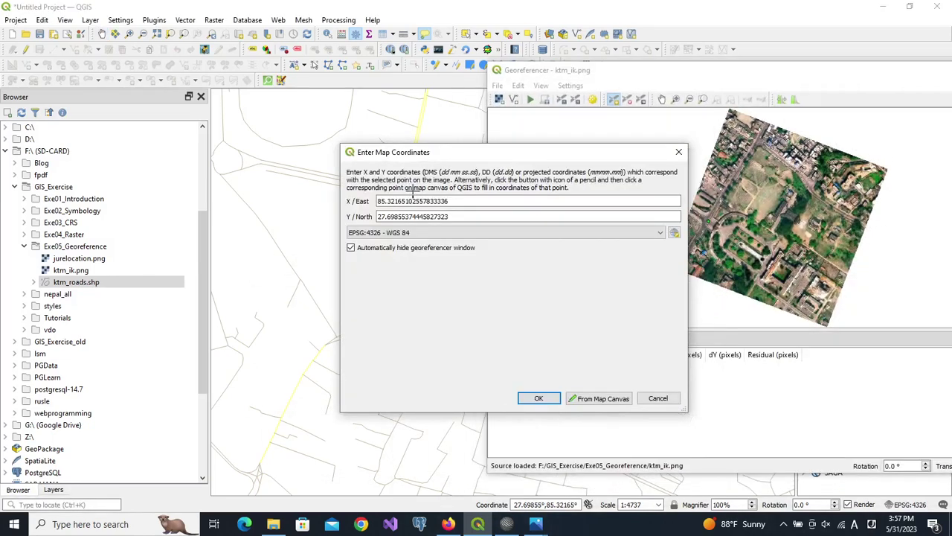
click(545, 398)
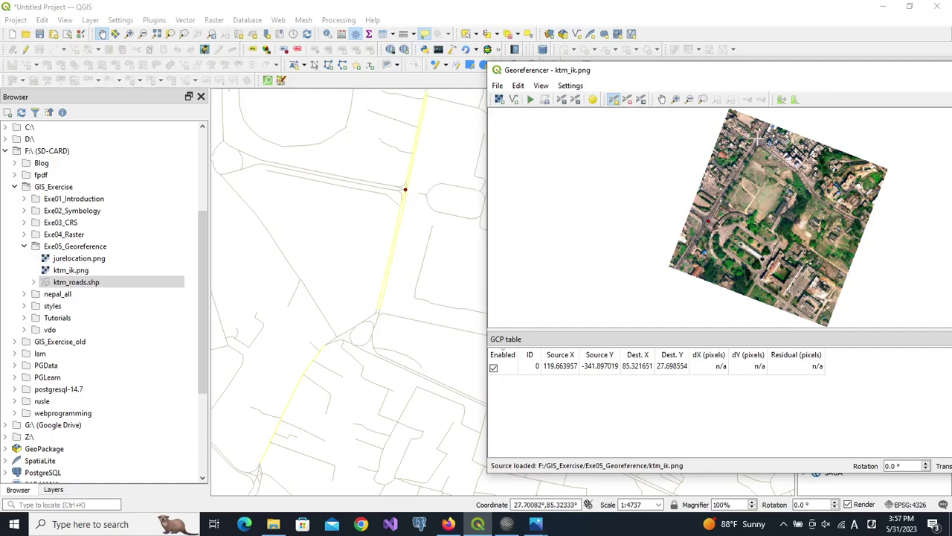
Add a second control point matched to the yellow road's northern end on the map
click(759, 141)
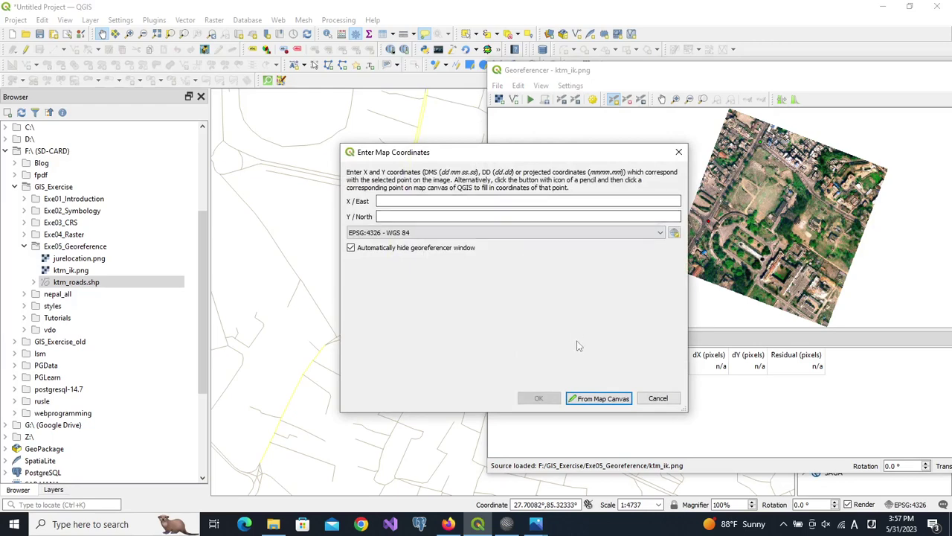
click(592, 398)
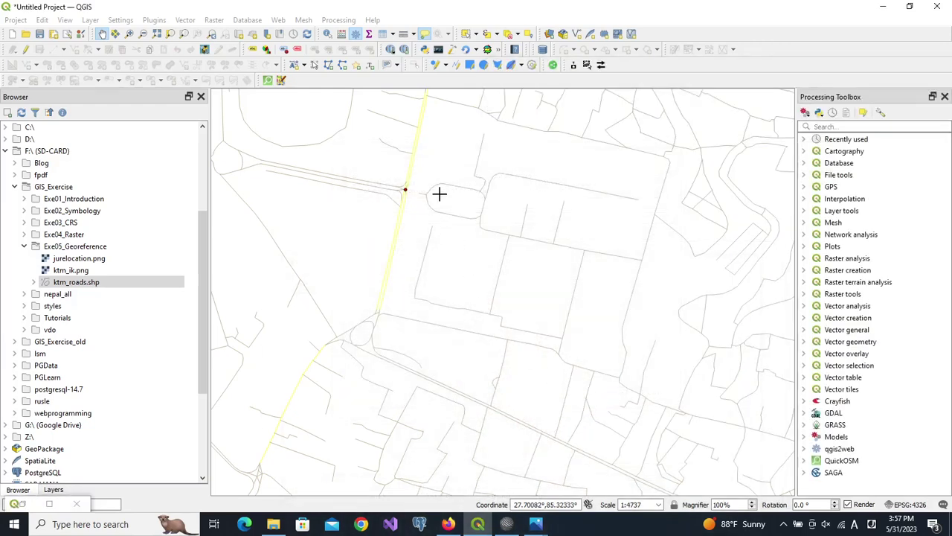
click(425, 95)
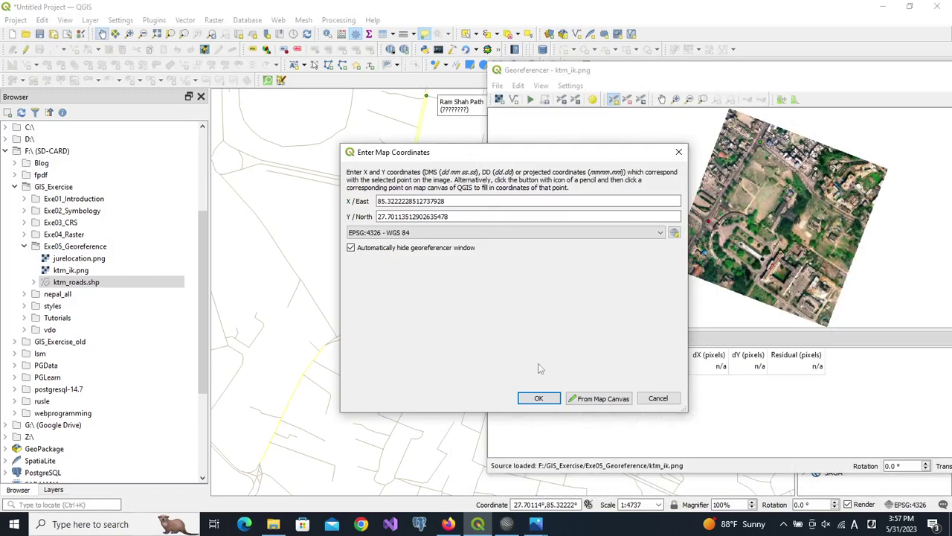
click(540, 398)
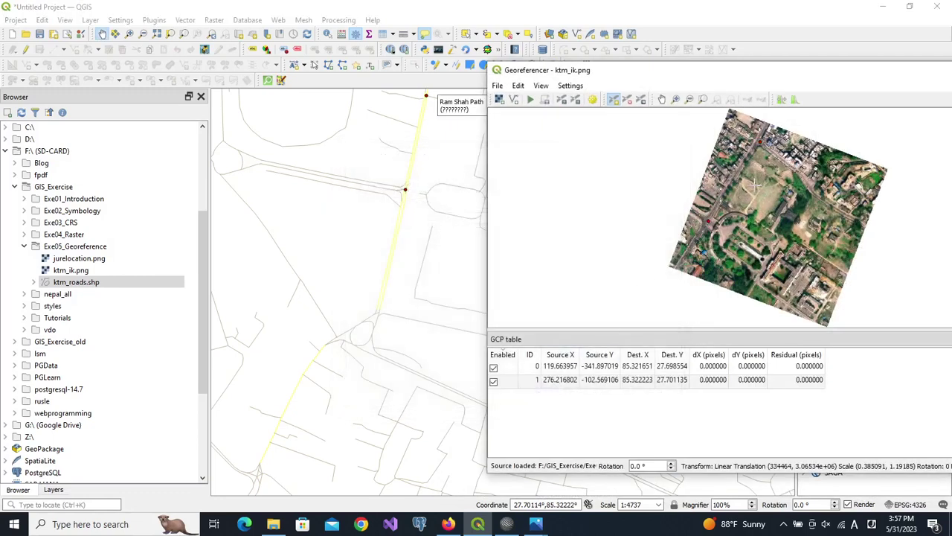
drag(755, 66, 584, 179)
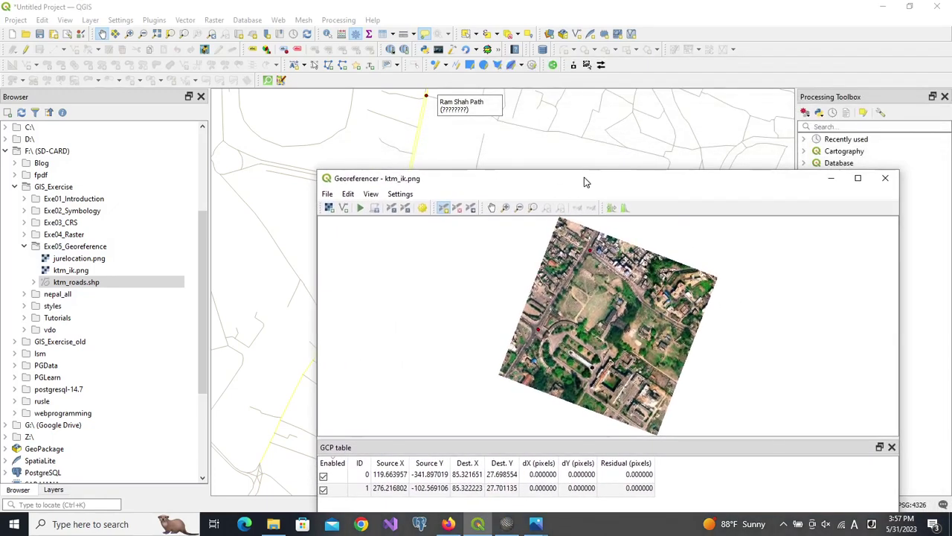
Match a third image point to a map location near Kalika Marga, producing residuals (mean error 106.728)
click(641, 300)
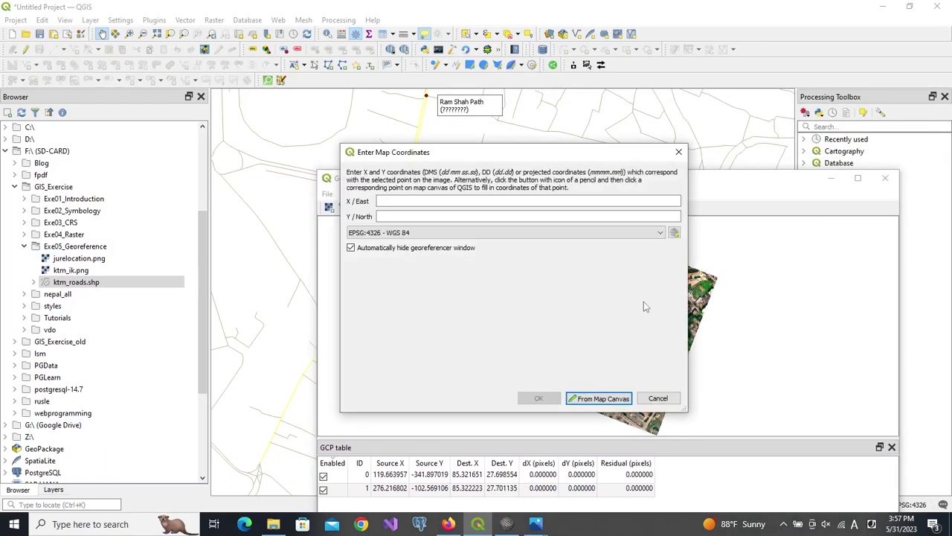
click(602, 397)
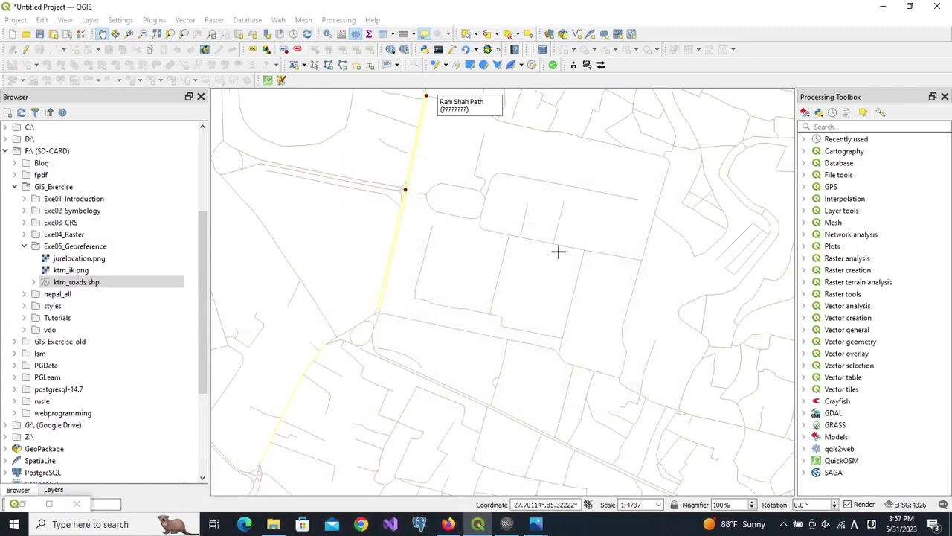
click(497, 120)
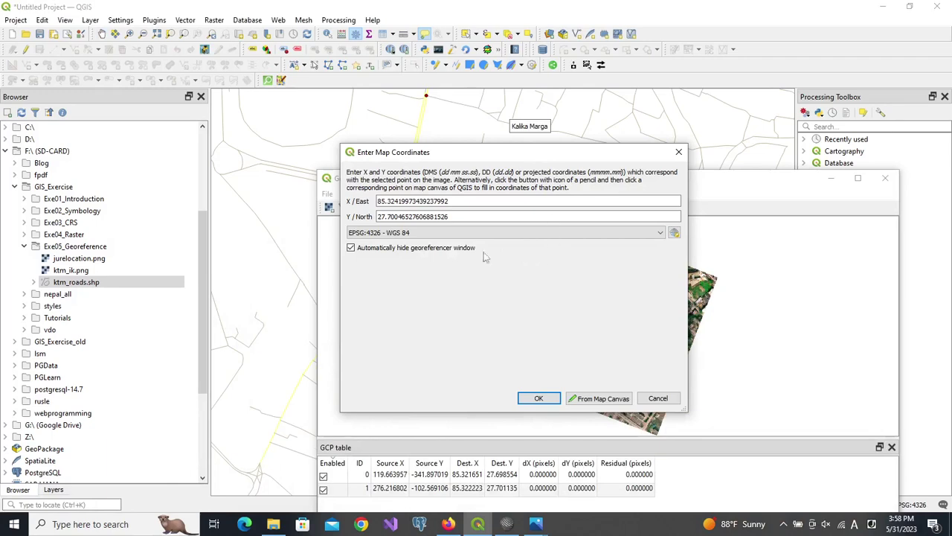
click(538, 398)
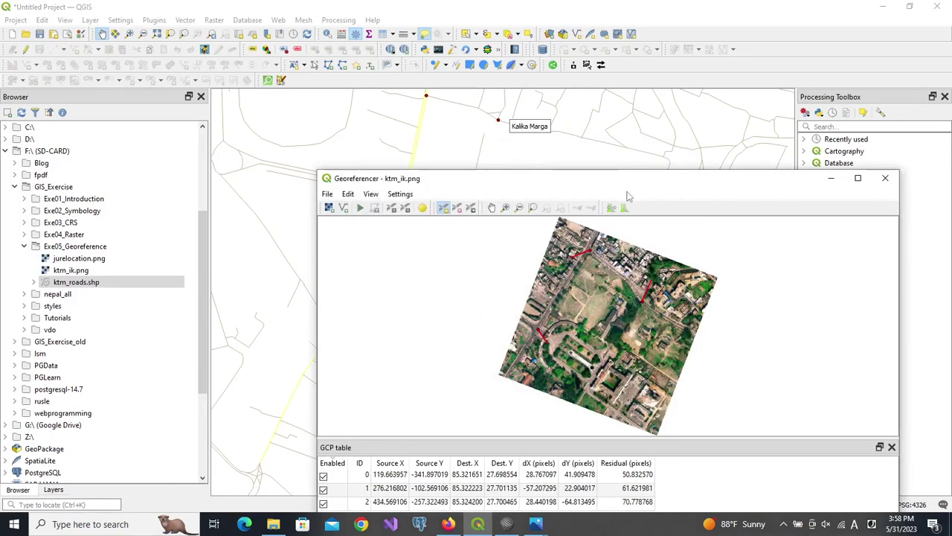
drag(627, 192, 632, 113)
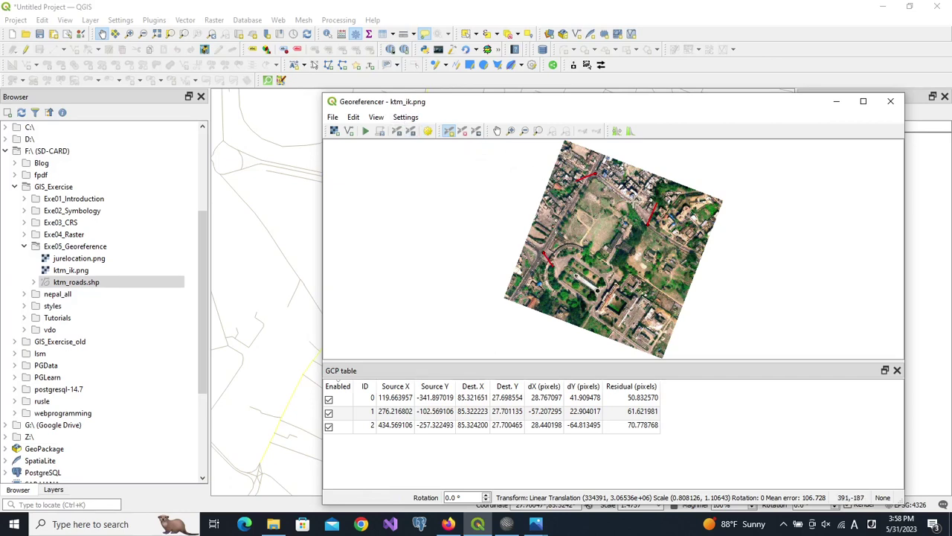
Choose Polynomial 1 transformation with target CRS Project EPSG:4326 - WGS 84 in Transformation Settings
click(427, 131)
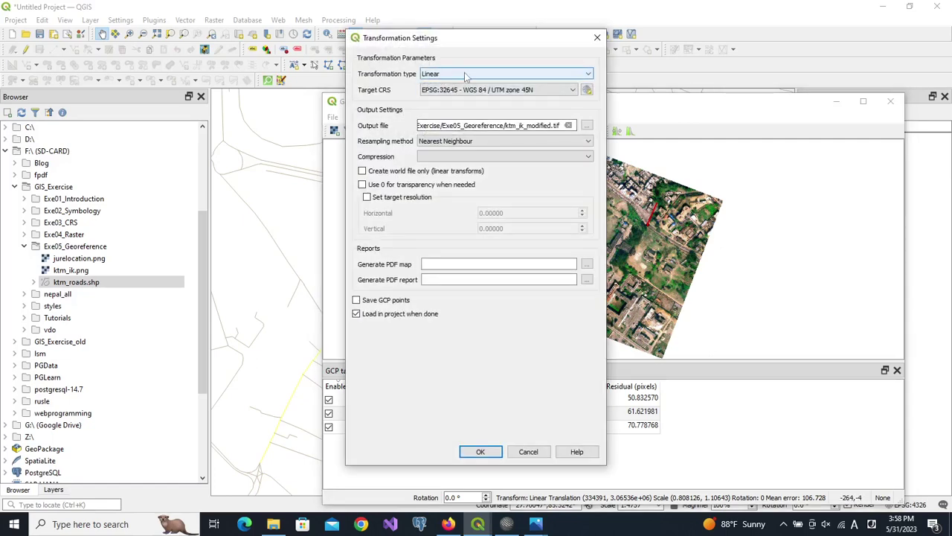
click(536, 75)
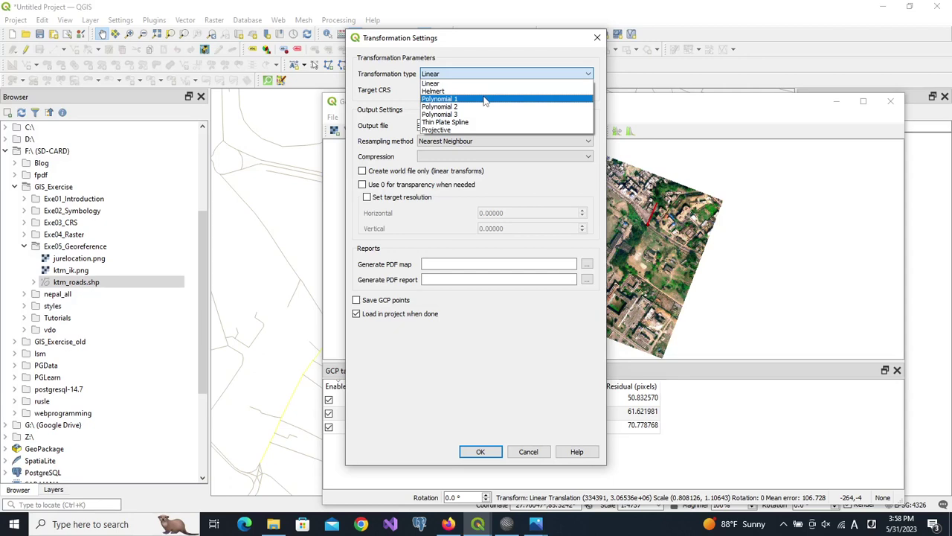
click(485, 99)
click(505, 90)
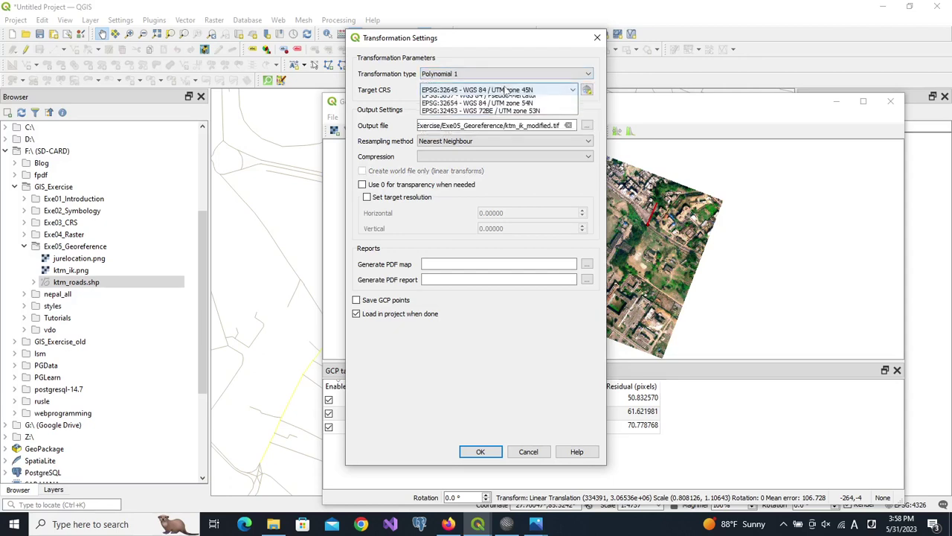
click(508, 108)
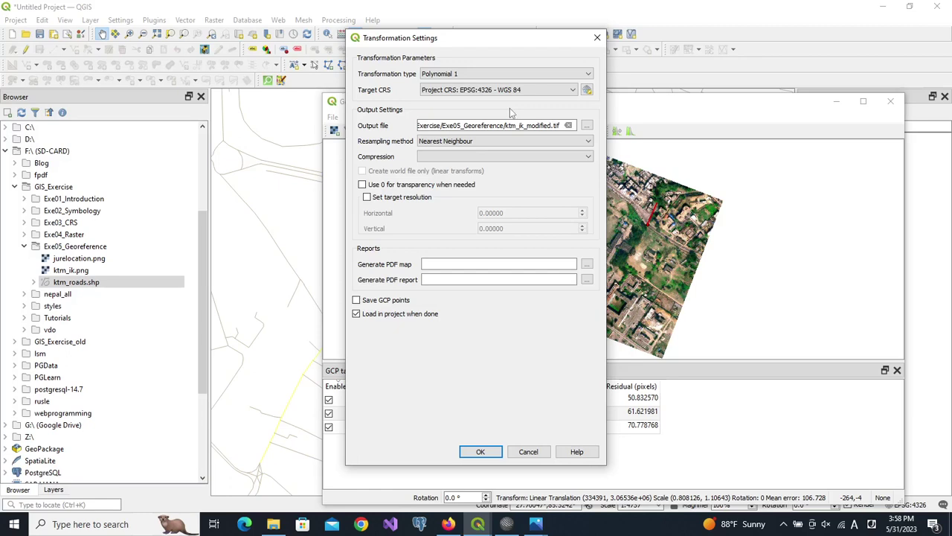
drag(540, 46, 420, 44)
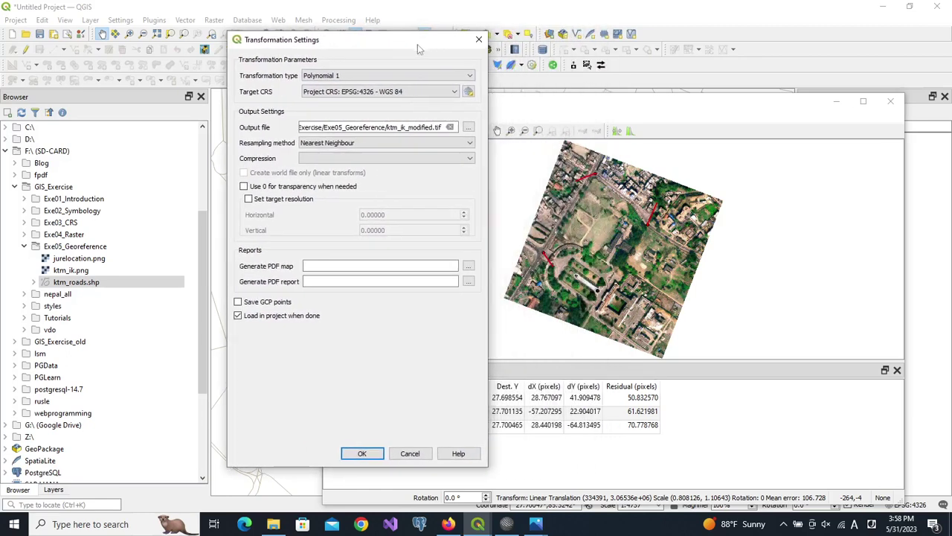
click(372, 456)
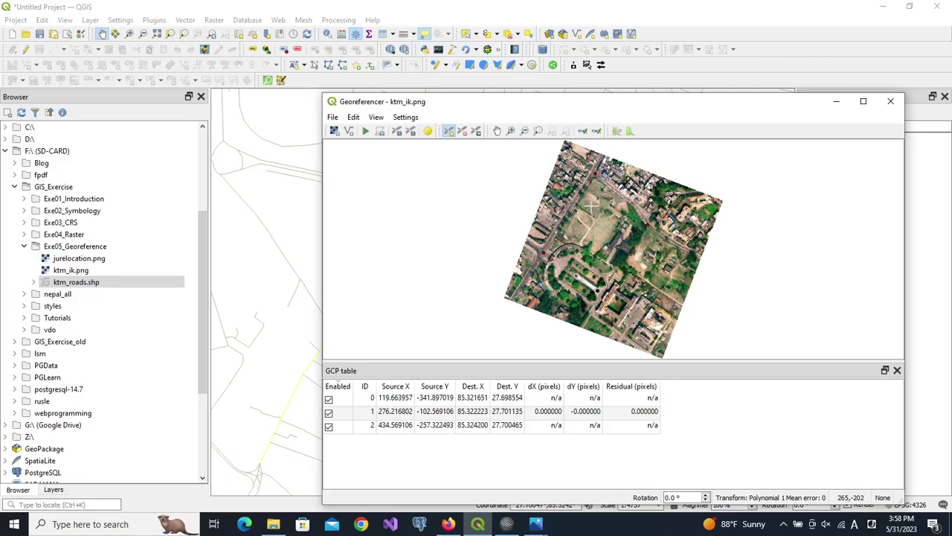
Enable Save GCP points in Transformation Settings, keeping Polynomial 1 and EPSG:4326
click(428, 130)
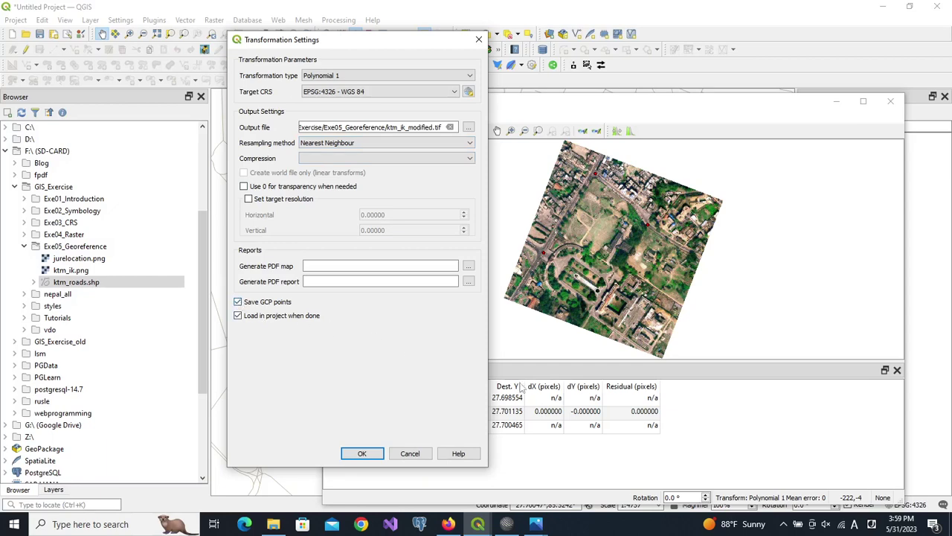
drag(402, 49, 264, 42)
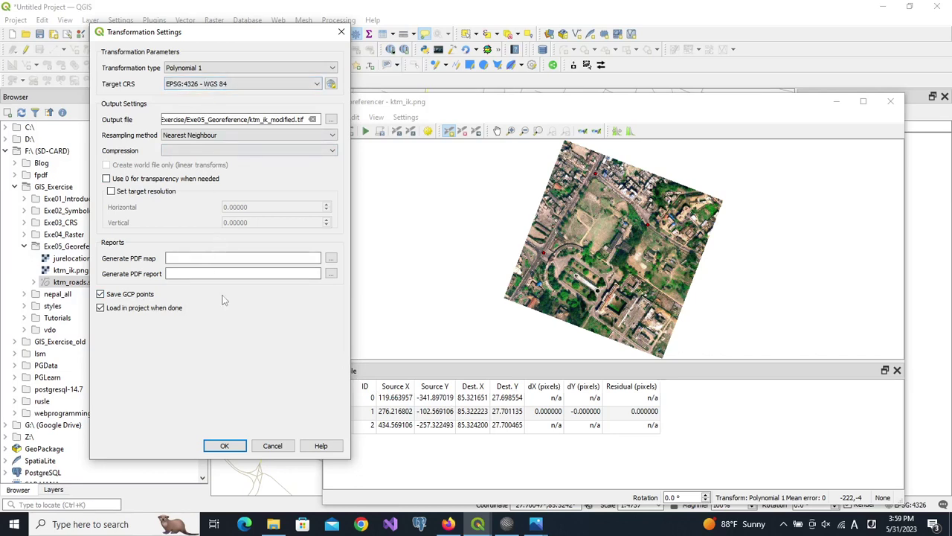
click(224, 446)
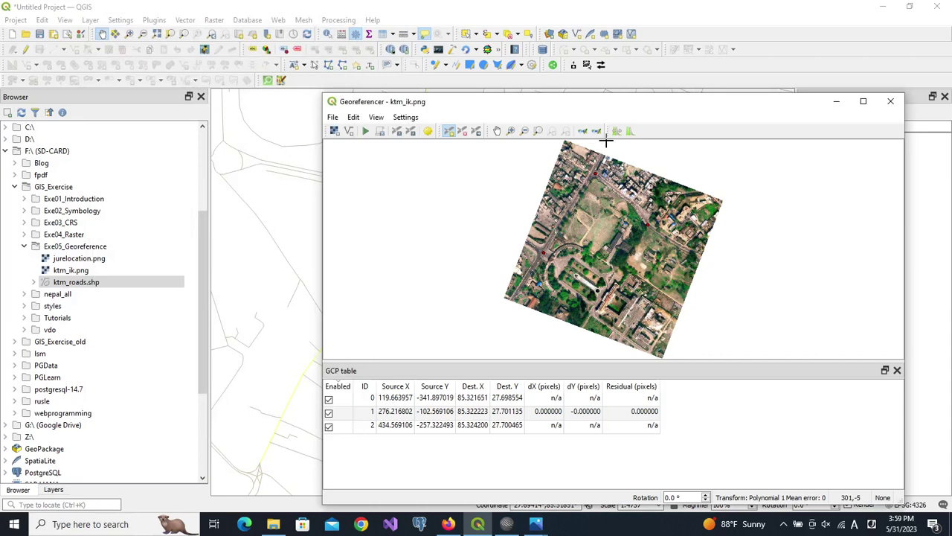
Run georeferencing on ktm_ik and move the Georeferencer aside to view the rectified image
click(366, 131)
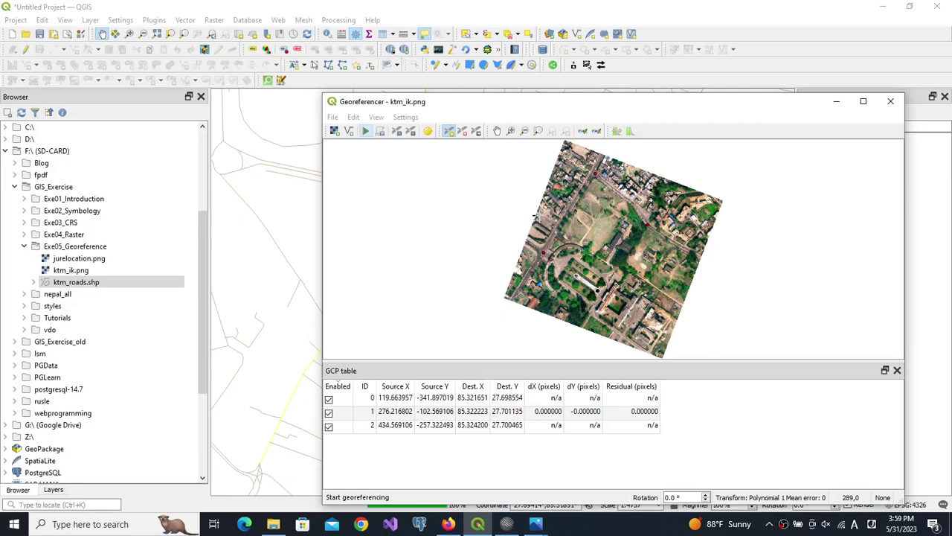
drag(520, 101, 754, 196)
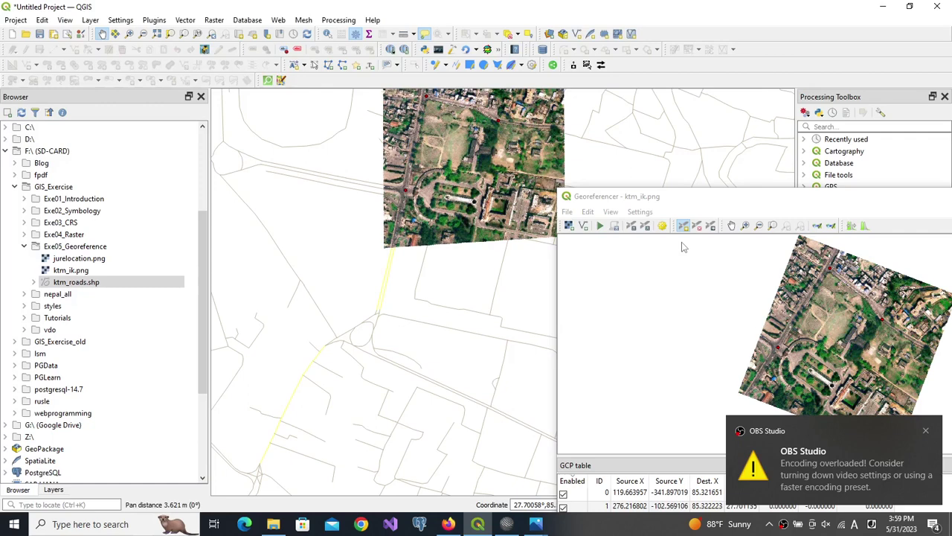
click(783, 524)
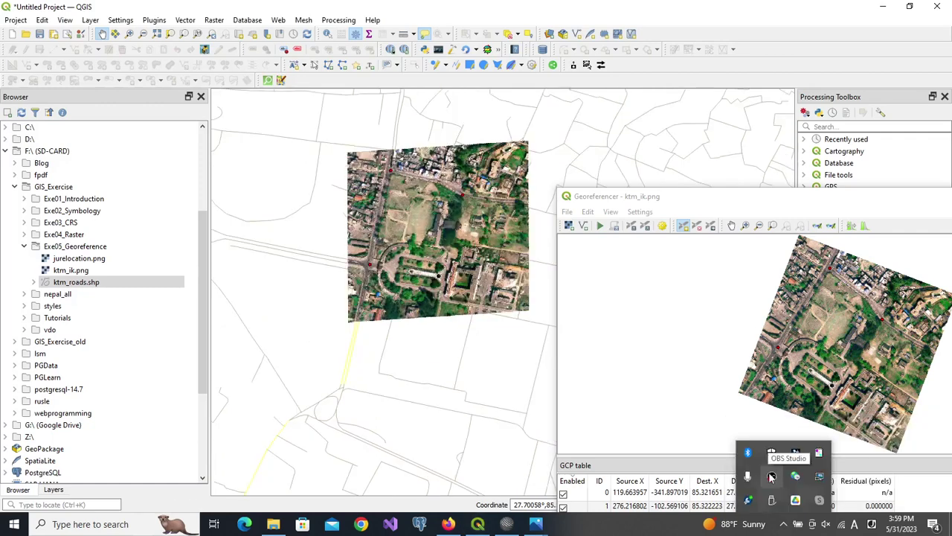
right_click(772, 477)
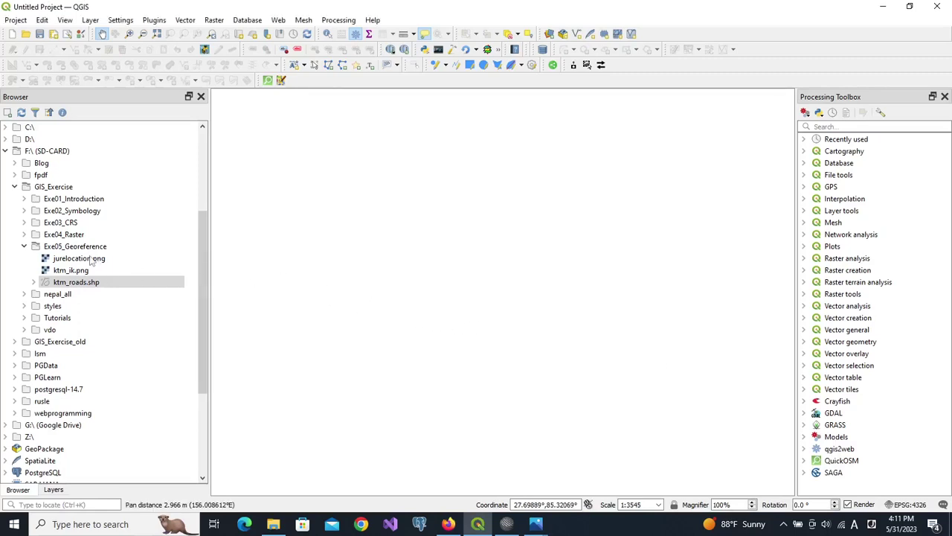
Add jurelocation.png as a layer and zoom and pan to read its top-left grid coordinates
click(49, 261)
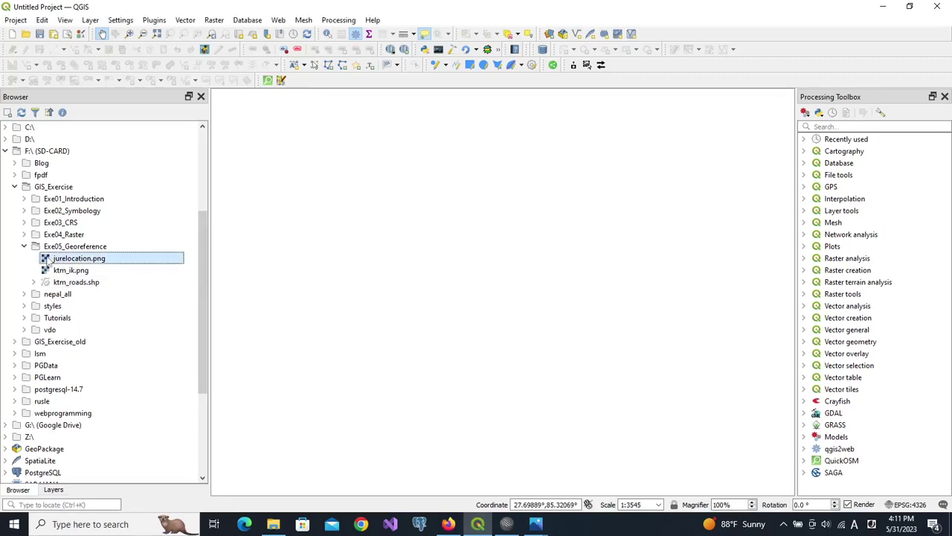
double_click(48, 259)
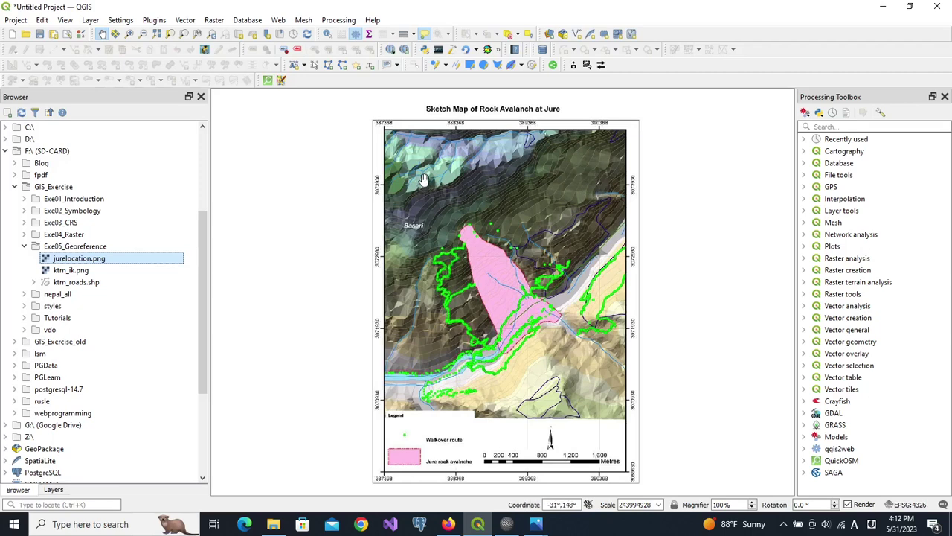
click(129, 34)
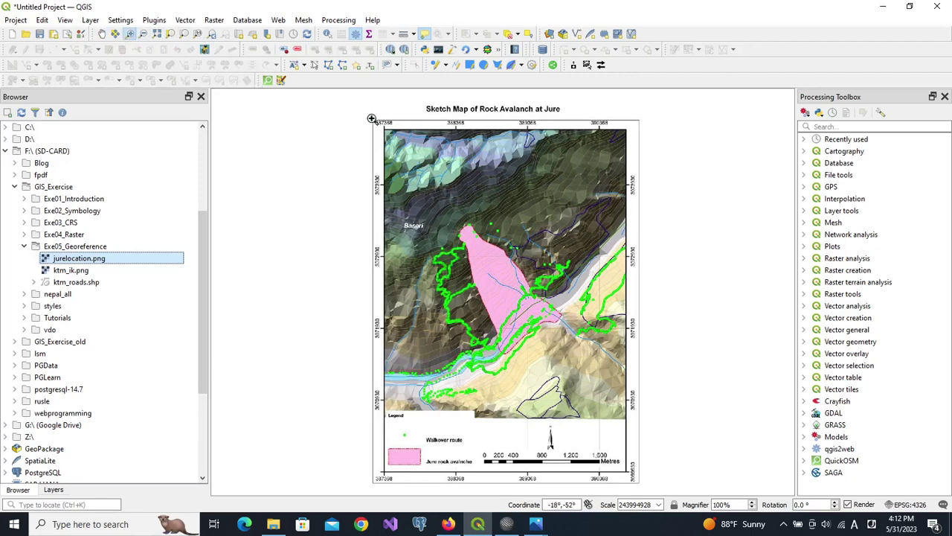
click(475, 198)
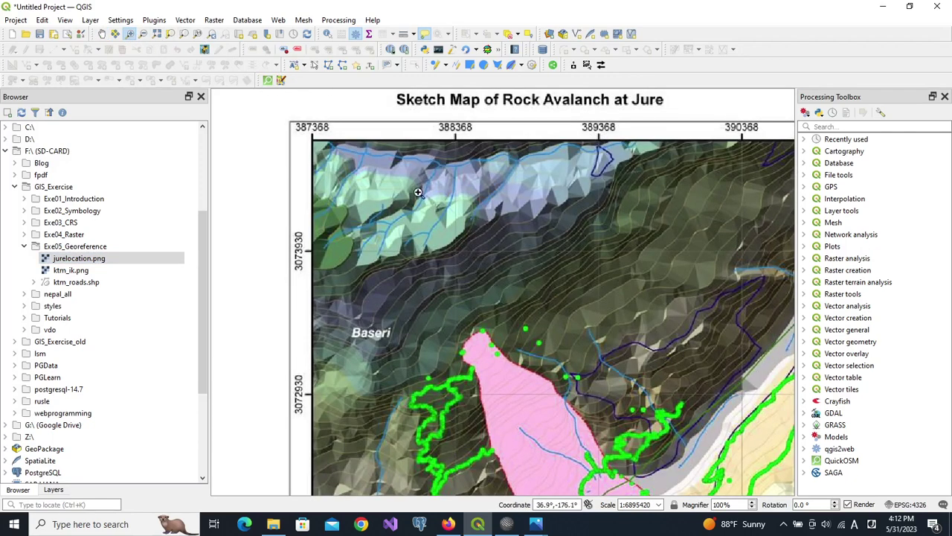
drag(290, 128, 488, 269)
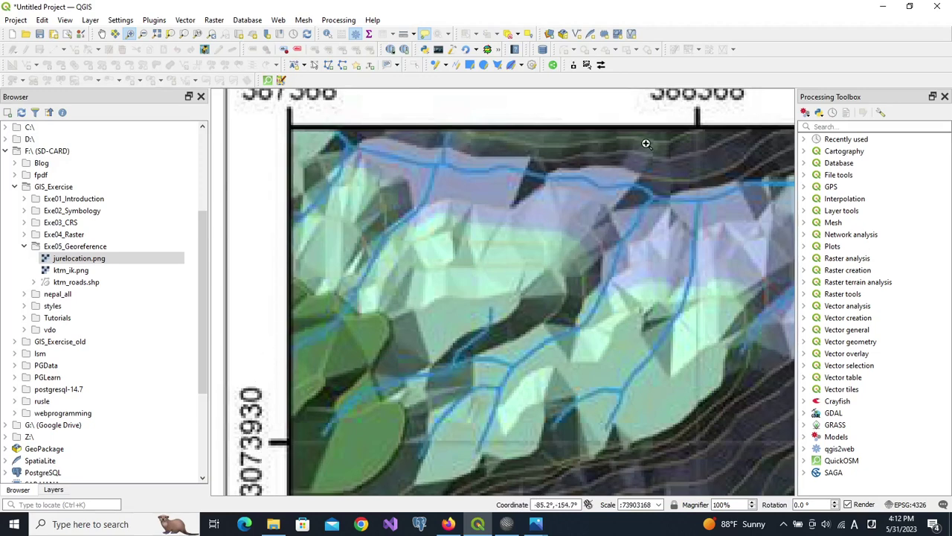
click(102, 34)
drag(362, 168, 344, 178)
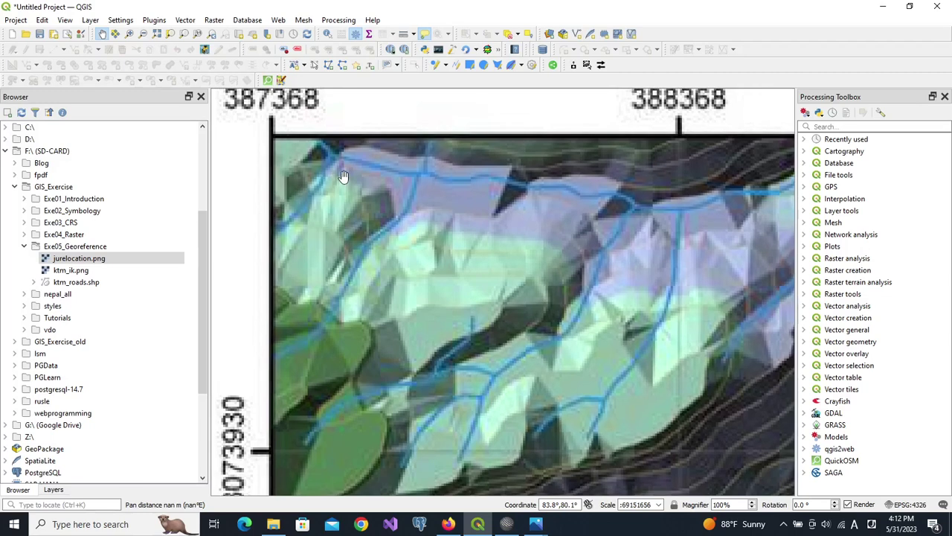
click(144, 35)
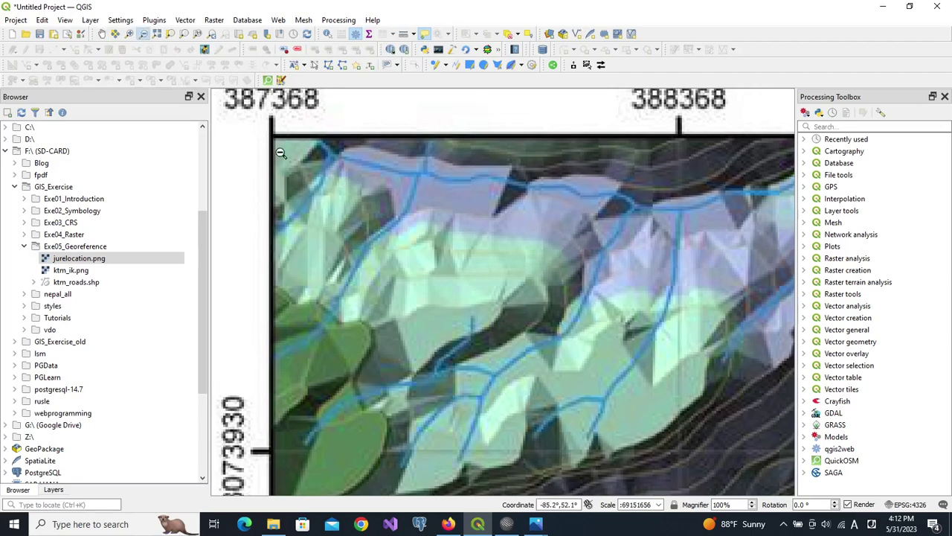
drag(308, 173, 690, 394)
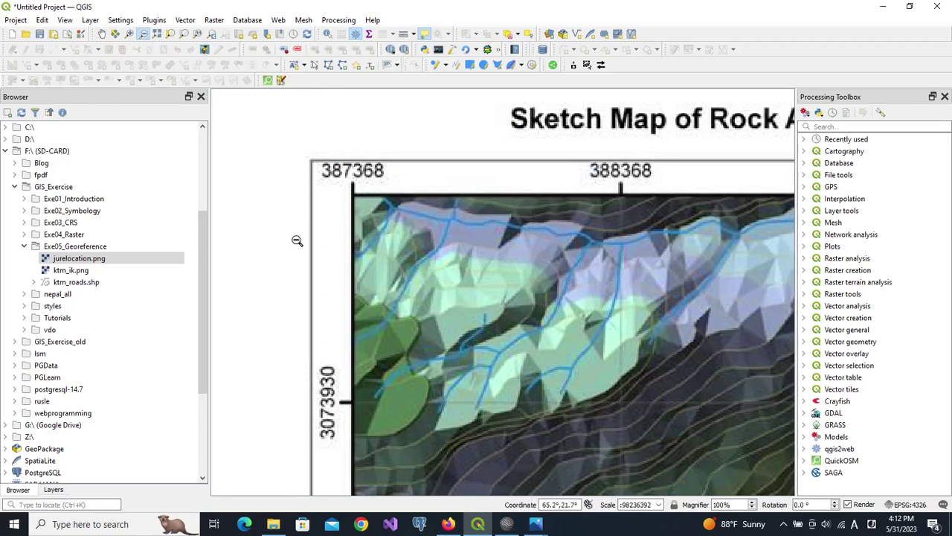
Start a new project, discarding the current changes, and launch the Georeferencer
click(12, 34)
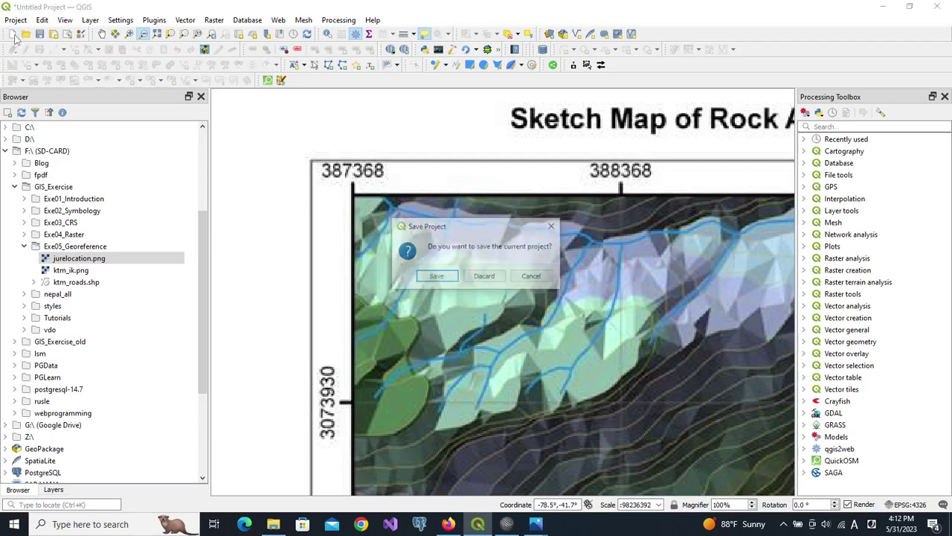
click(469, 278)
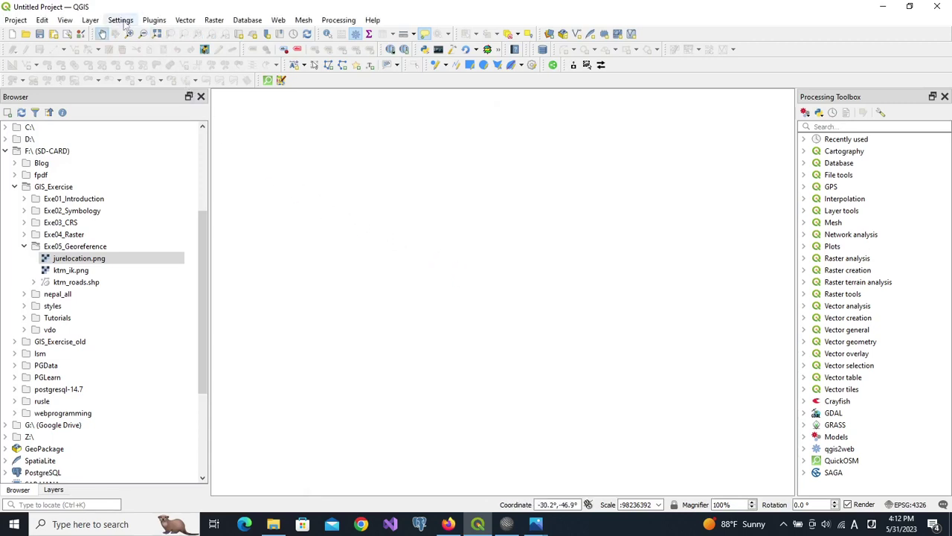
click(90, 20)
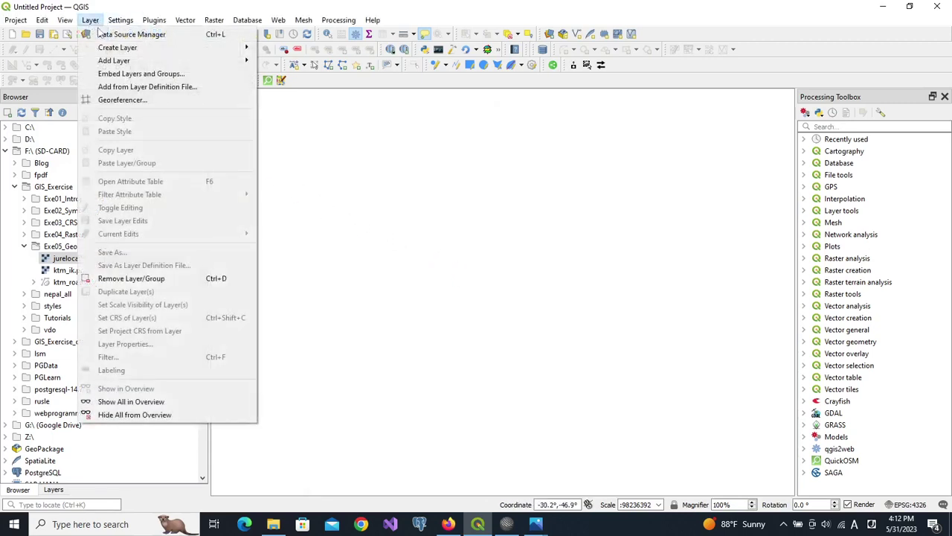
click(122, 99)
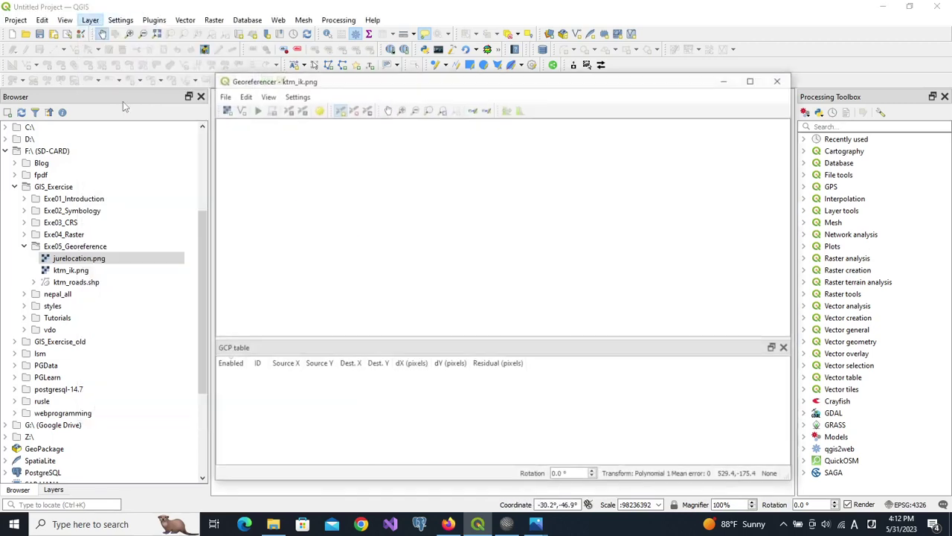
Load jurelocation.png as the source raster and zoom into its top-left corner
click(225, 109)
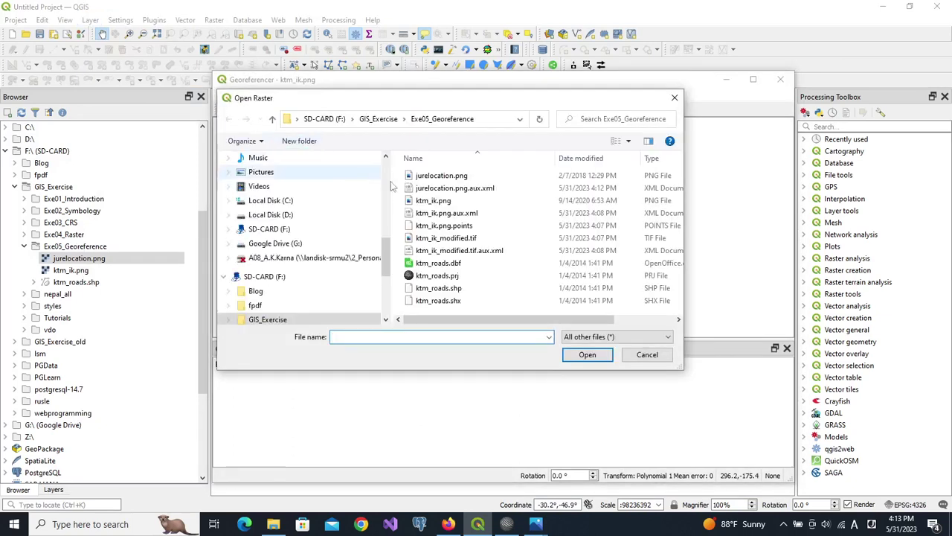
click(410, 176)
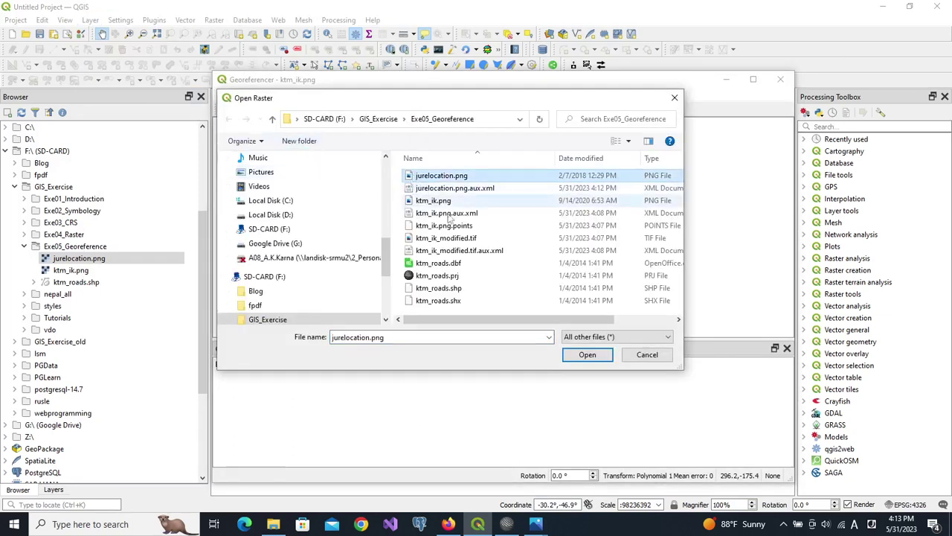
click(585, 354)
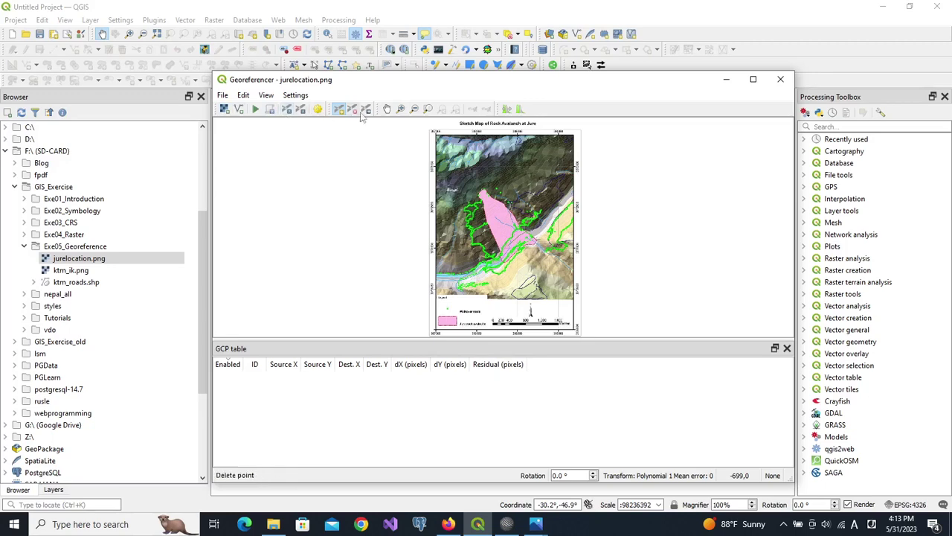
click(400, 108)
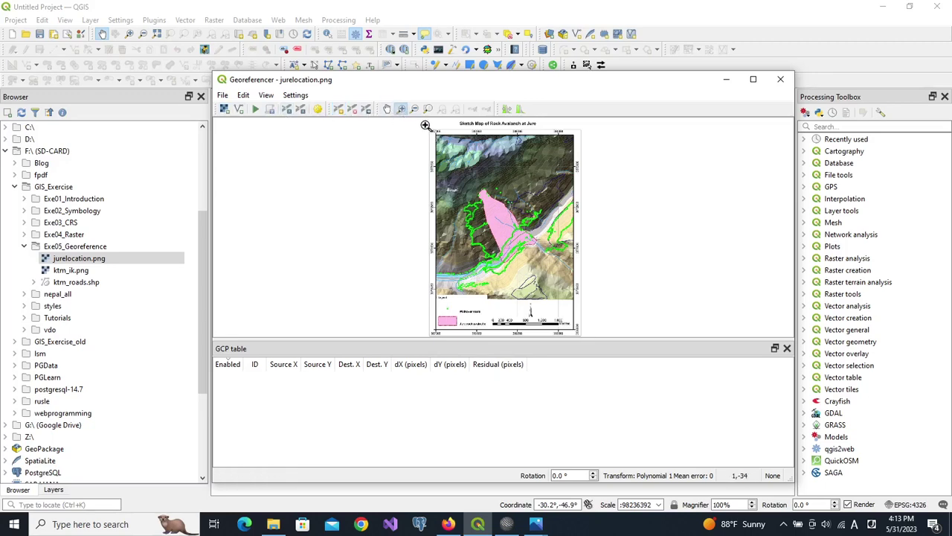
drag(427, 127, 491, 183)
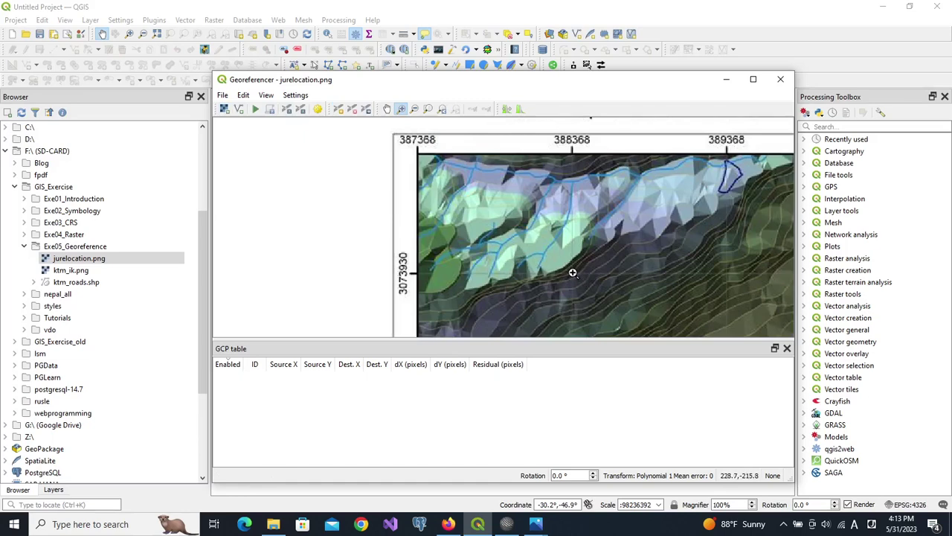
Place a point on the top-left grid corner as X 388368, Y 3073930 in EPSG:32645
click(338, 109)
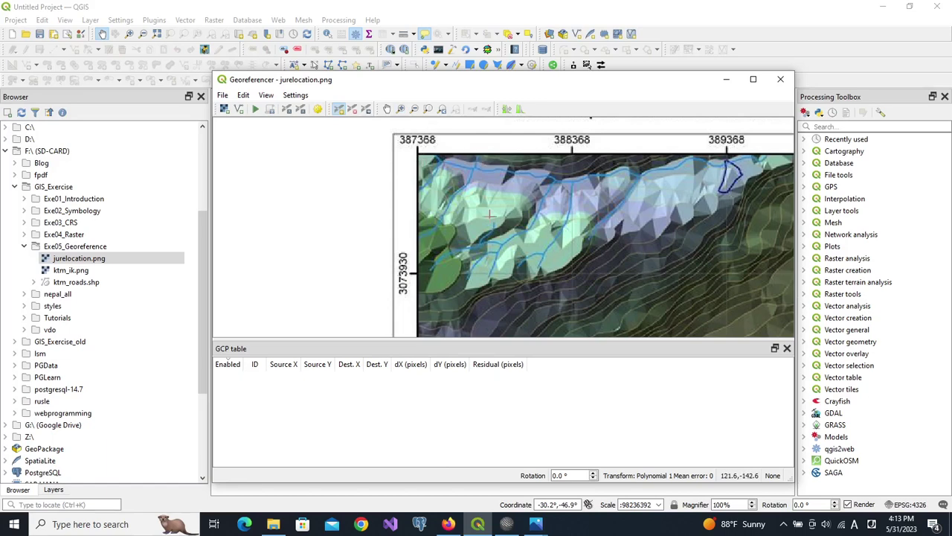
click(572, 274)
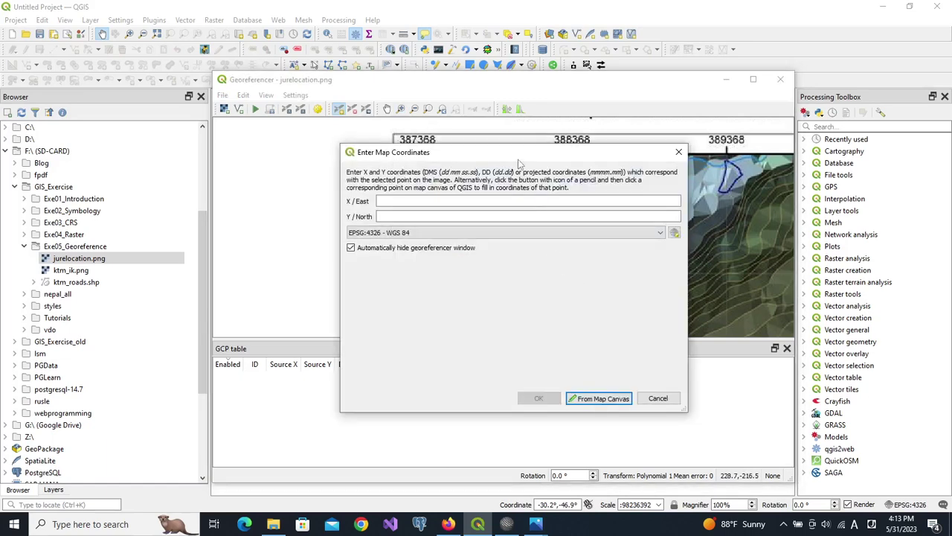
drag(518, 158, 497, 332)
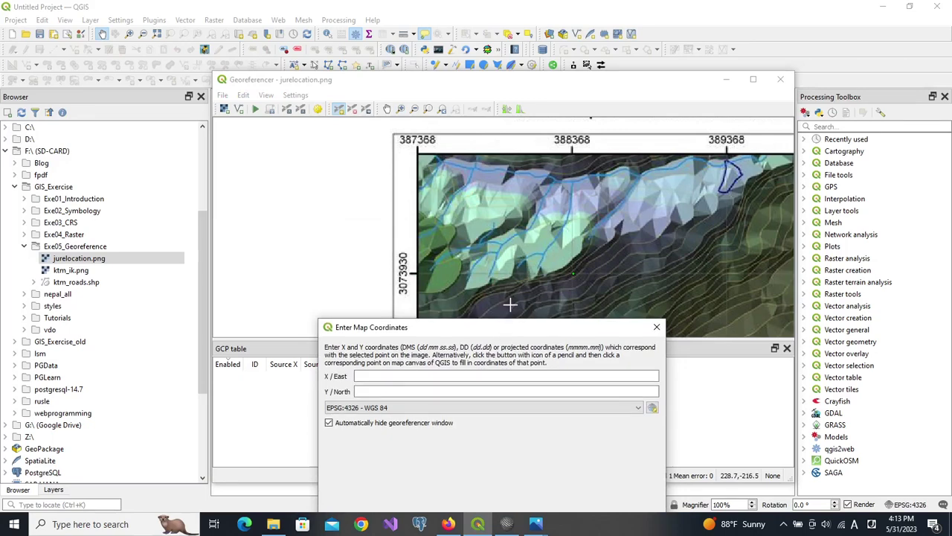
click(422, 377)
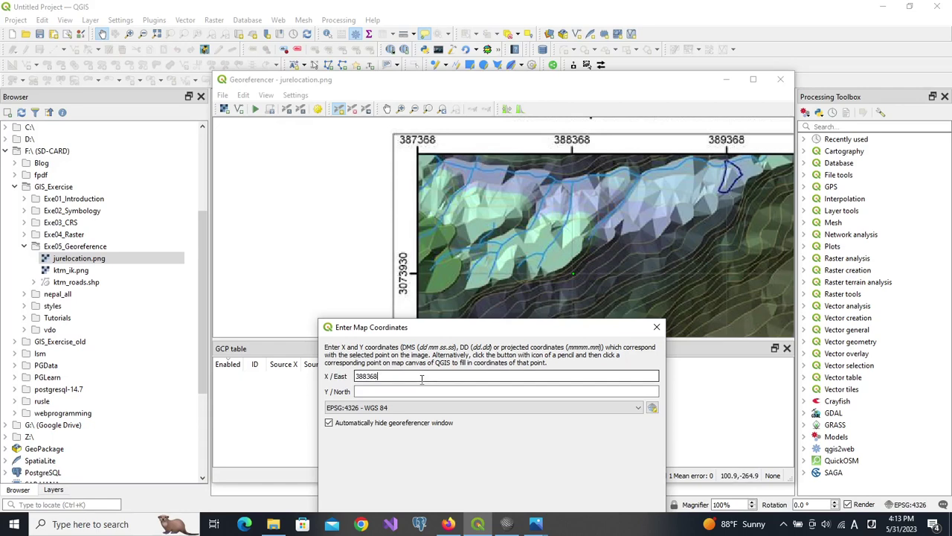
click(385, 388)
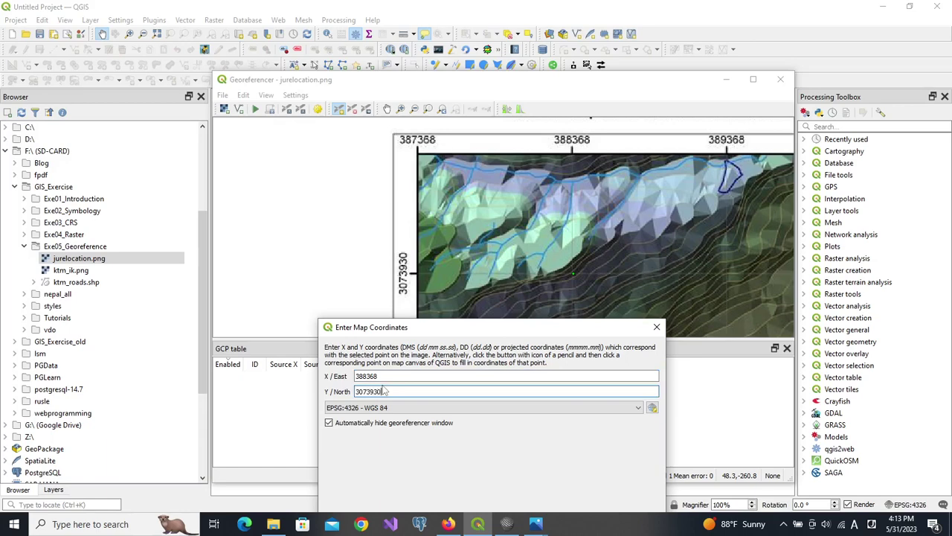
drag(400, 332, 147, 156)
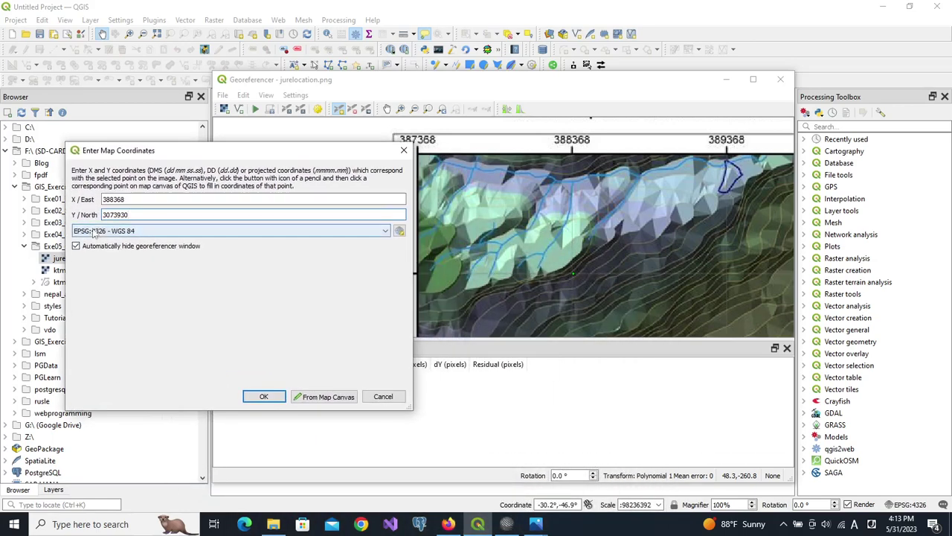
click(259, 233)
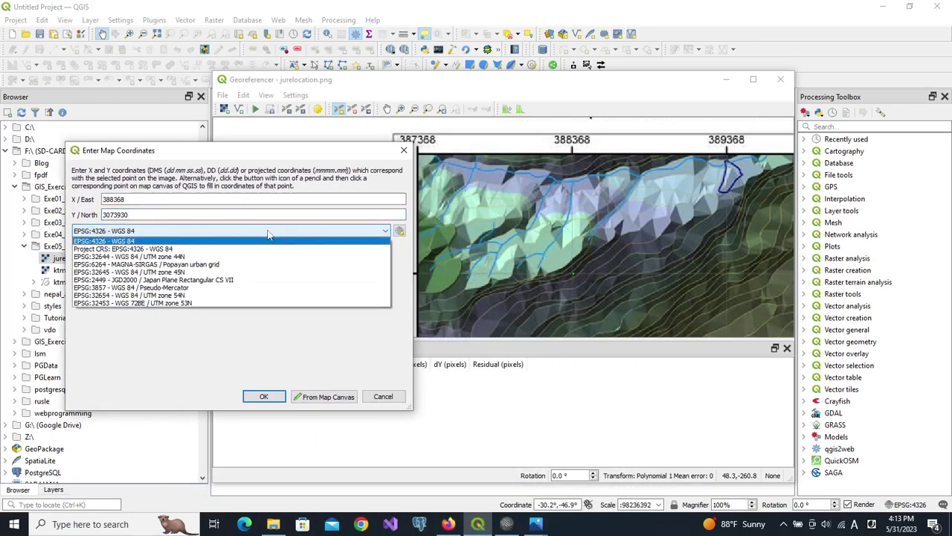
click(228, 273)
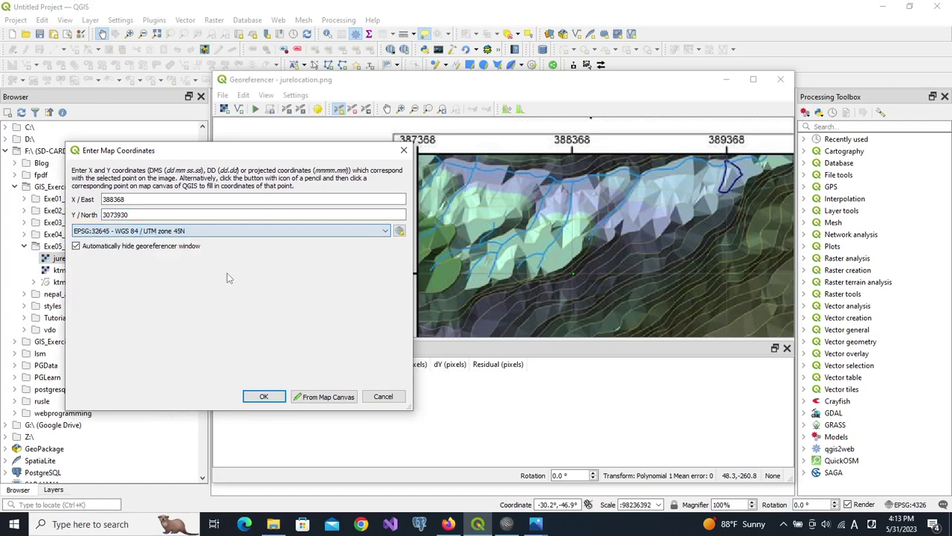
click(262, 397)
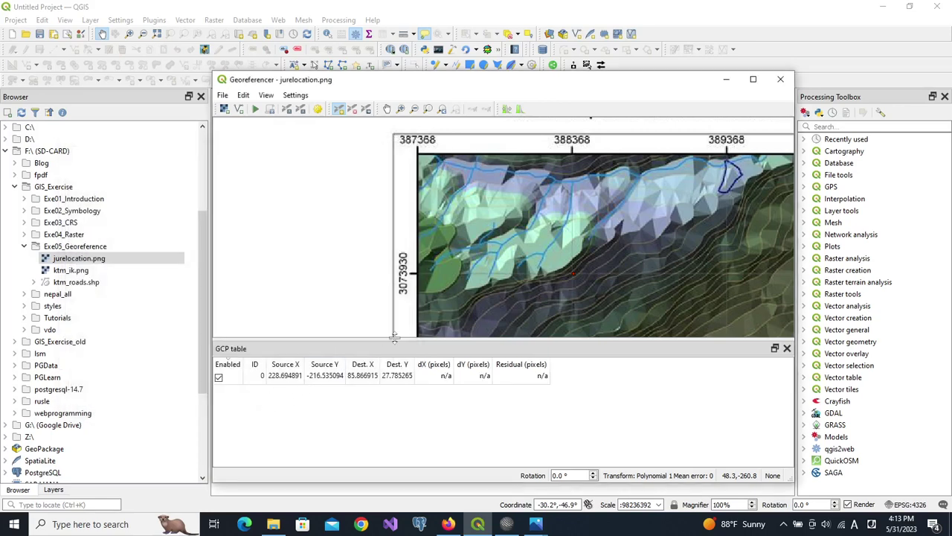
click(387, 109)
Pan east and place a control point on the grid crossing at X 389368, Y 3073930
drag(688, 240, 375, 221)
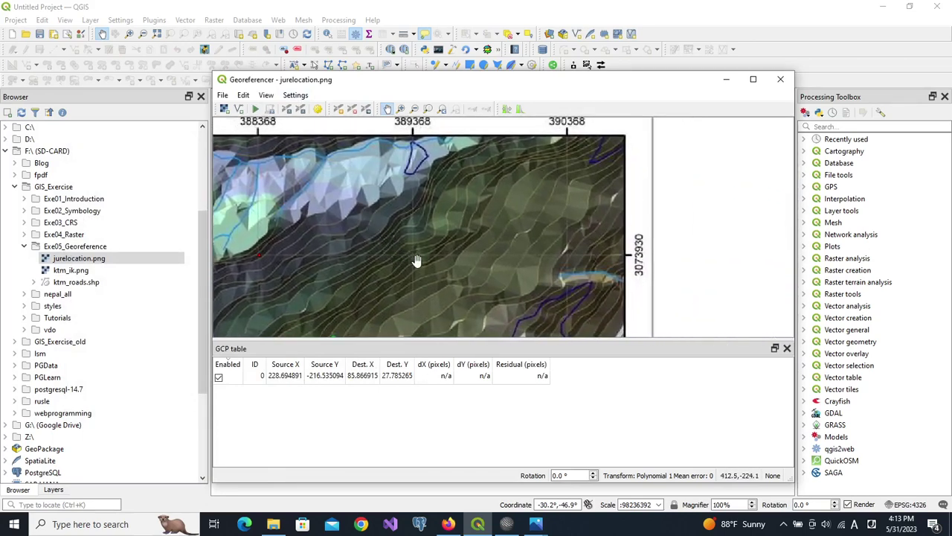
click(338, 108)
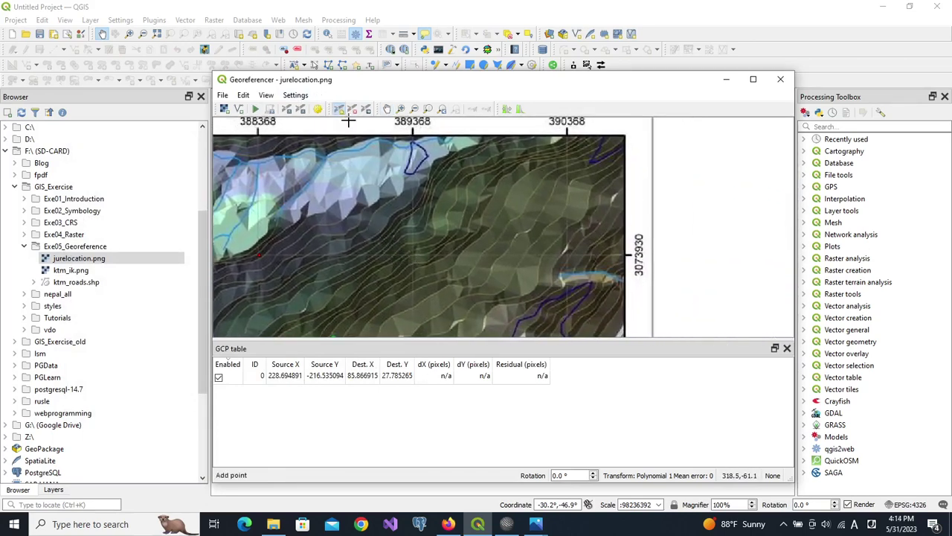
click(413, 254)
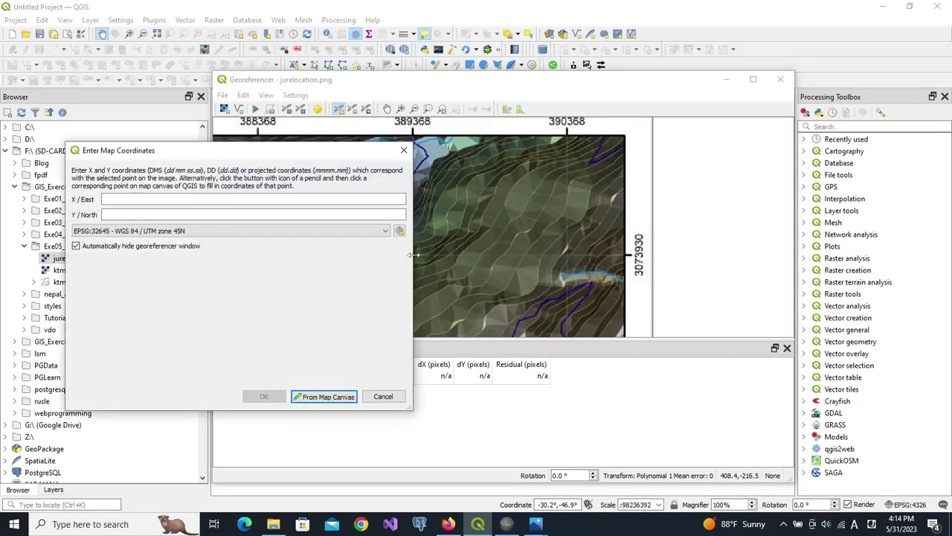
click(296, 201)
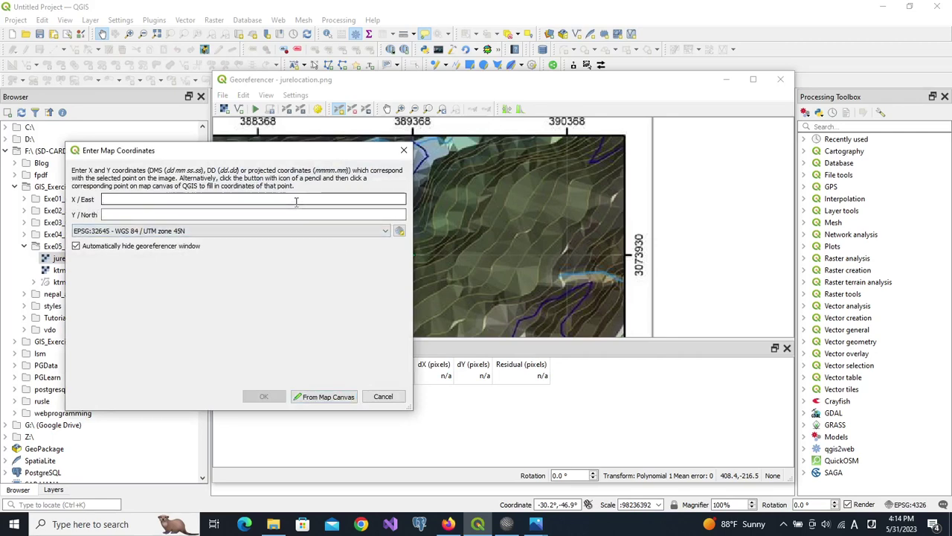
text(389368)
click(294, 215)
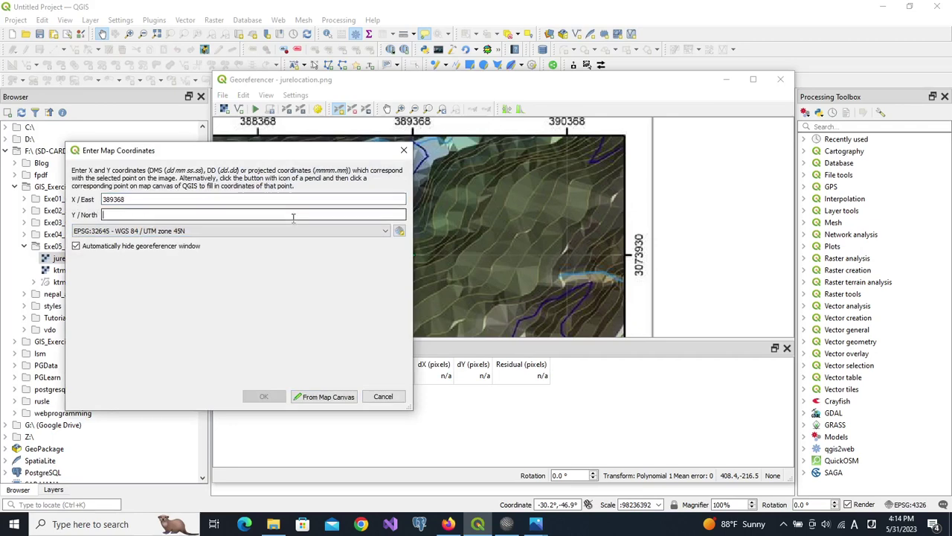
text(3073930)
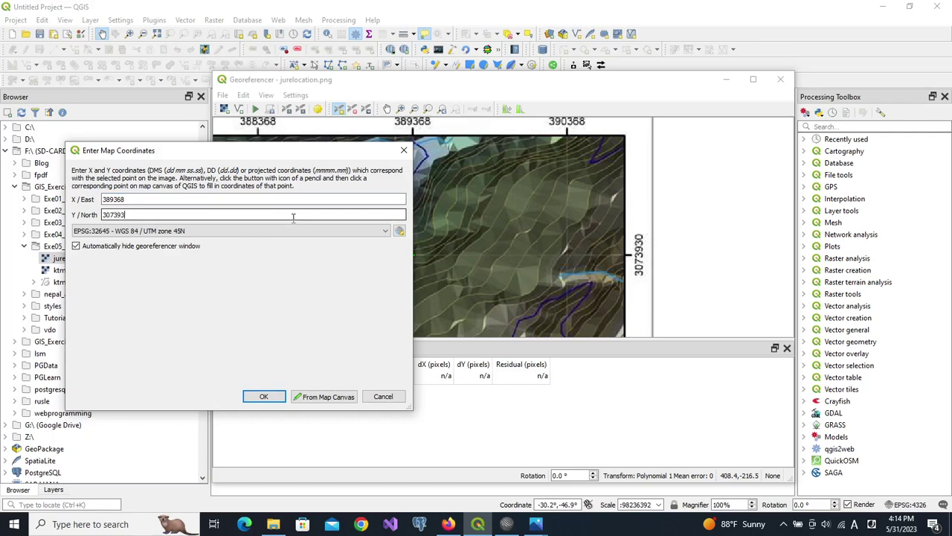
click(264, 396)
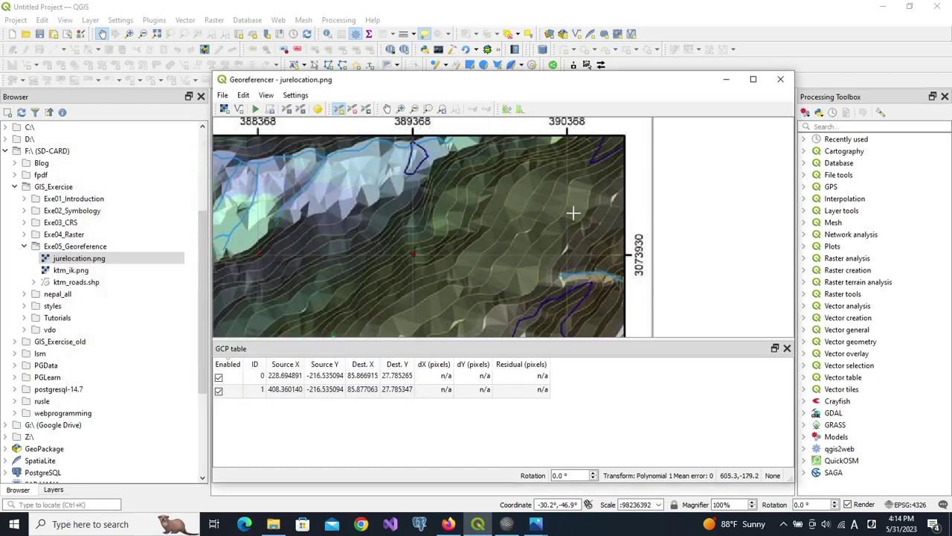
Pan down the sketch map toward the legend and the 3070930 grid line
click(387, 109)
drag(505, 262, 563, 176)
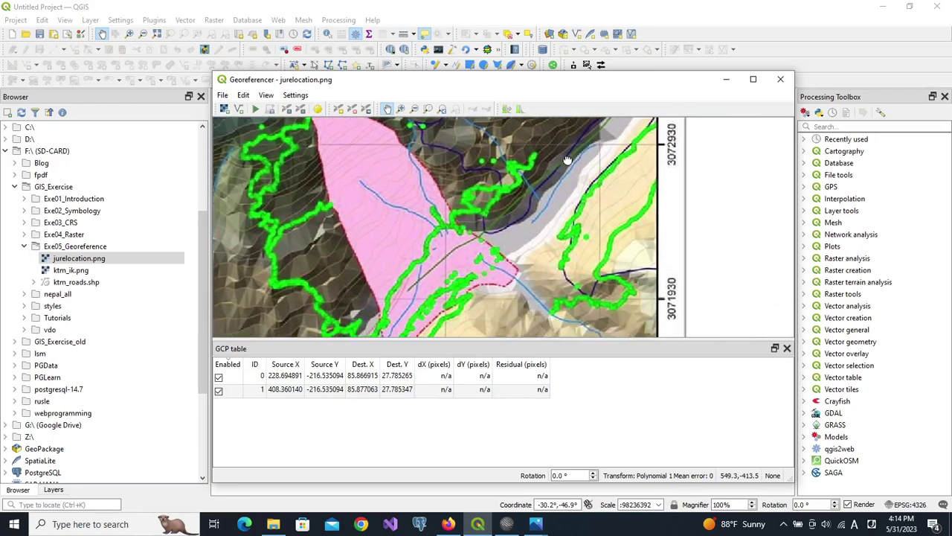
drag(570, 216, 604, 54)
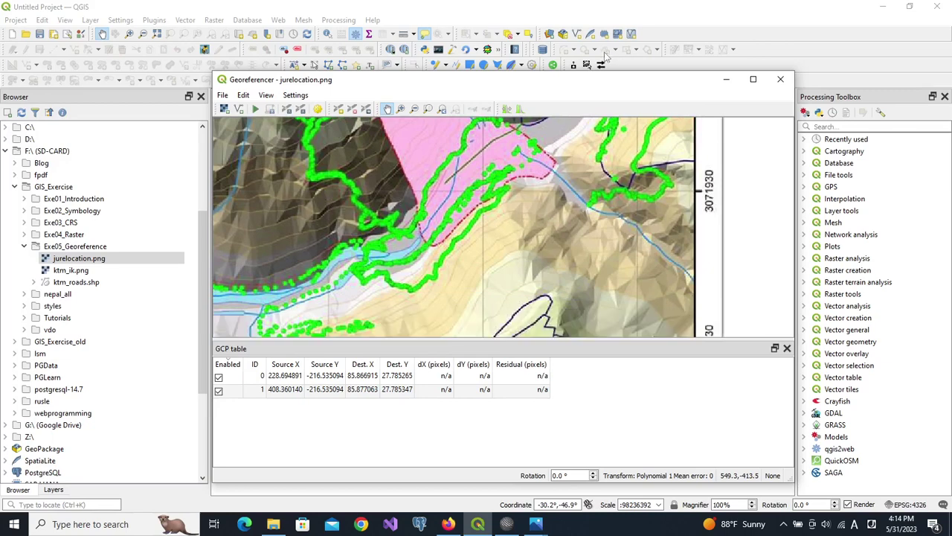
drag(530, 240, 524, 145)
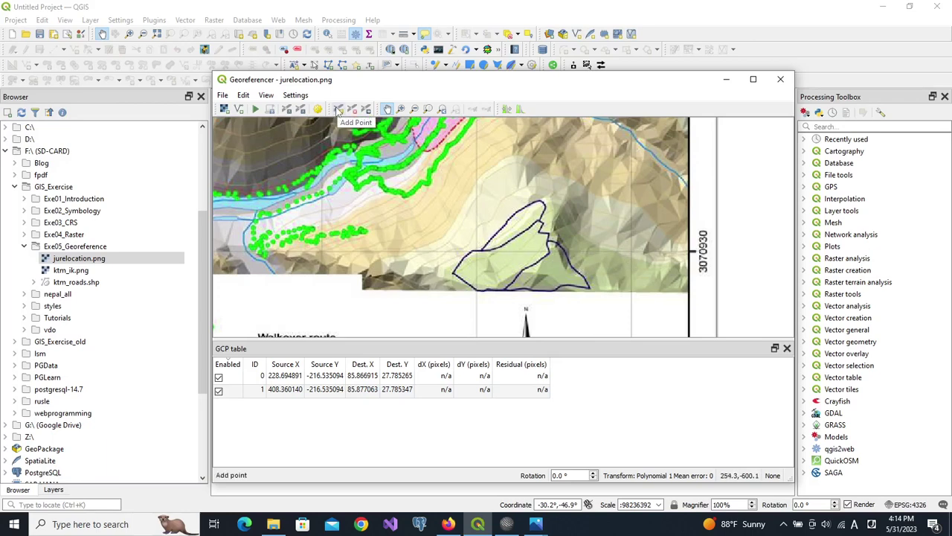
click(339, 110)
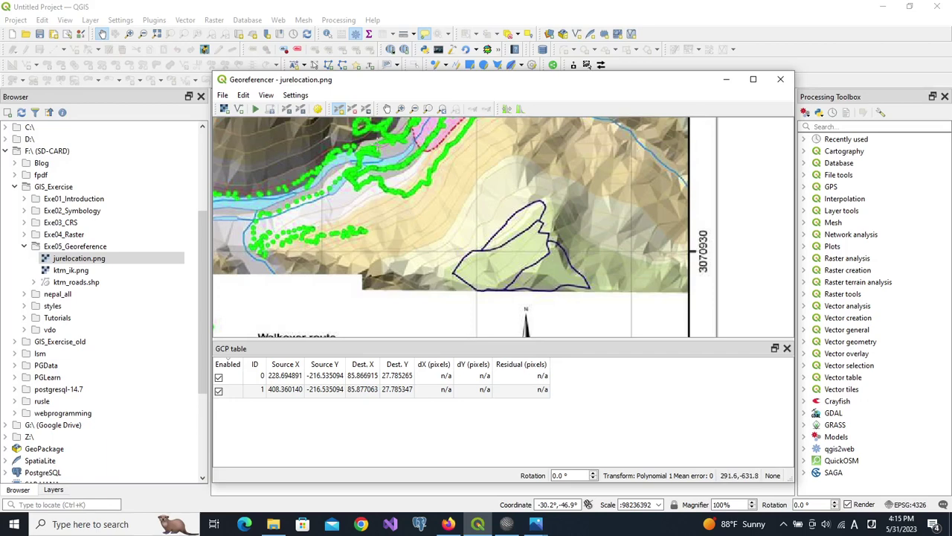
click(387, 109)
drag(468, 208, 479, 117)
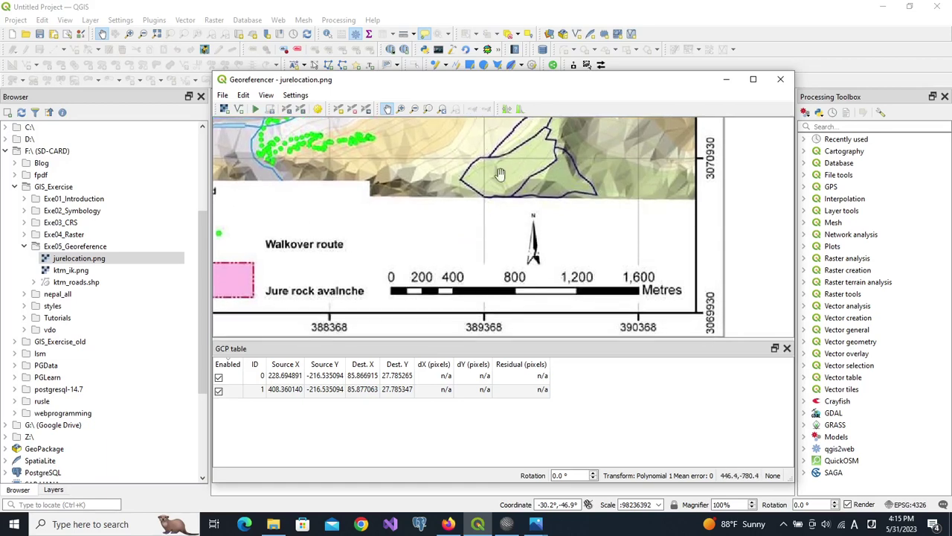
click(338, 108)
Add a third control point on the grid crossing with X 389368 and Y 3070930
click(485, 157)
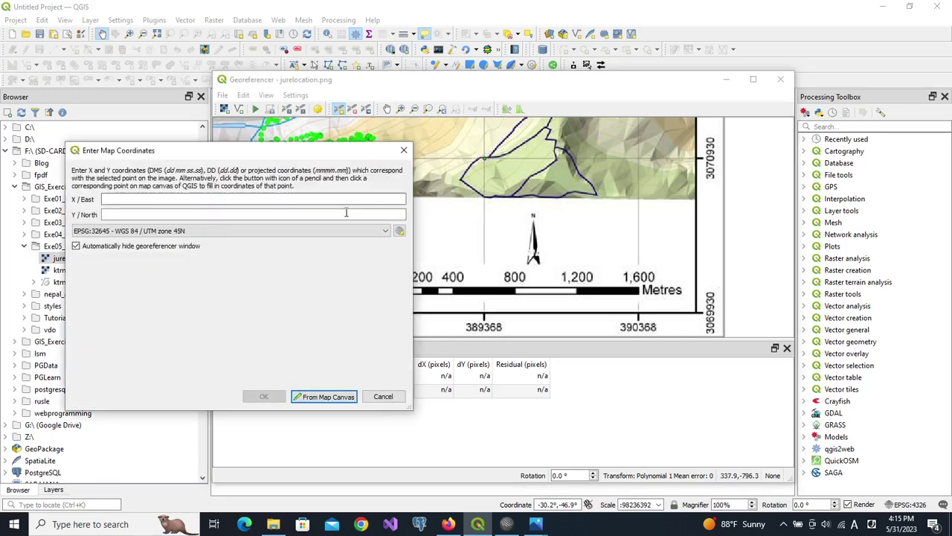
click(252, 200)
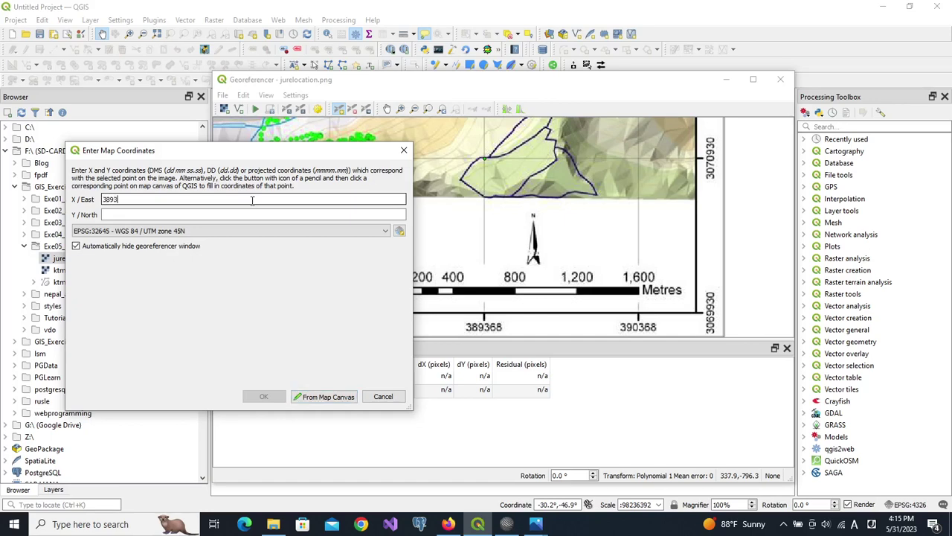
click(248, 214)
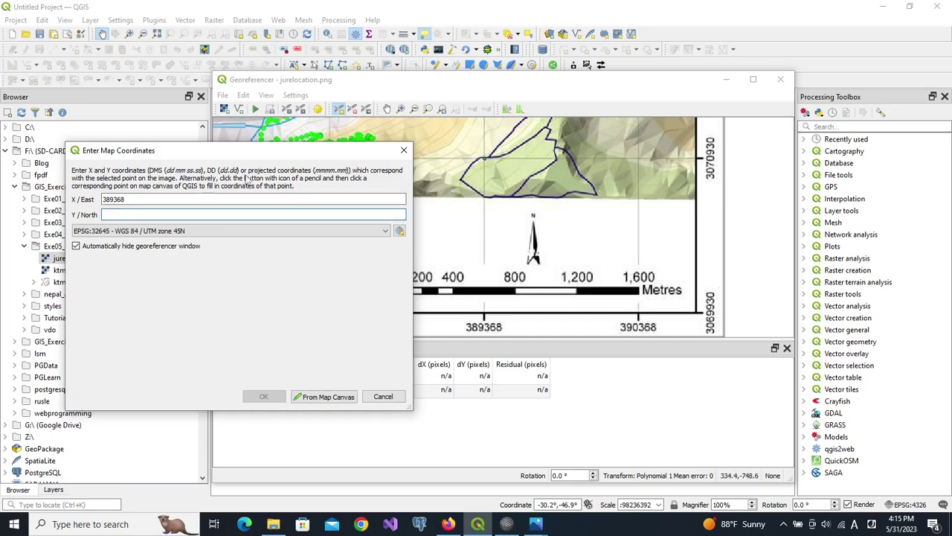
text(3070930)
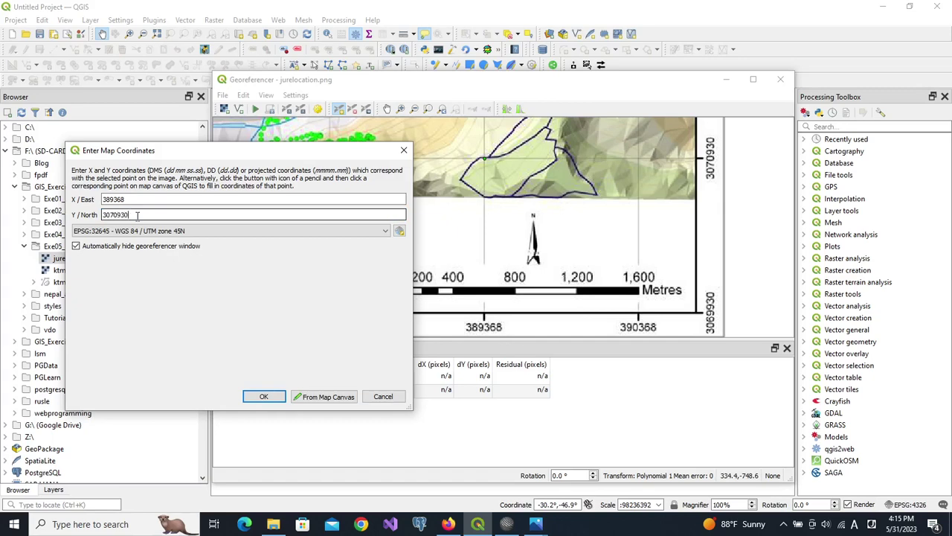
click(273, 396)
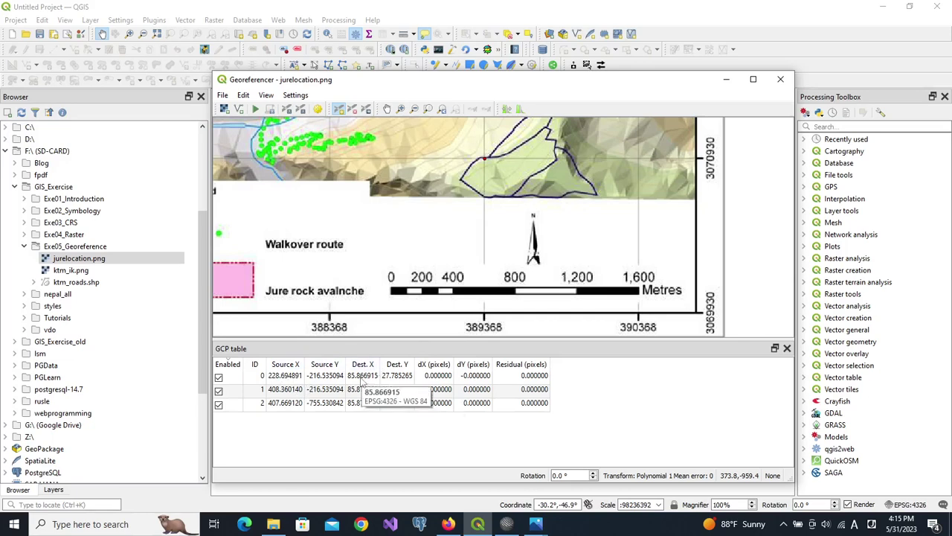
Set the target CRS to EPSG:32645 (UTM zone 45N) and run georeferencing with the three GCPs
click(319, 109)
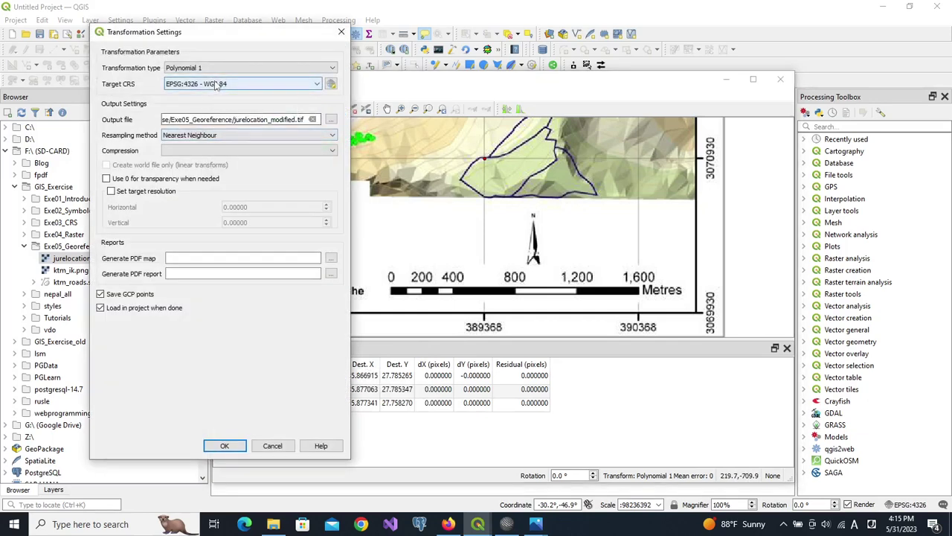
click(216, 84)
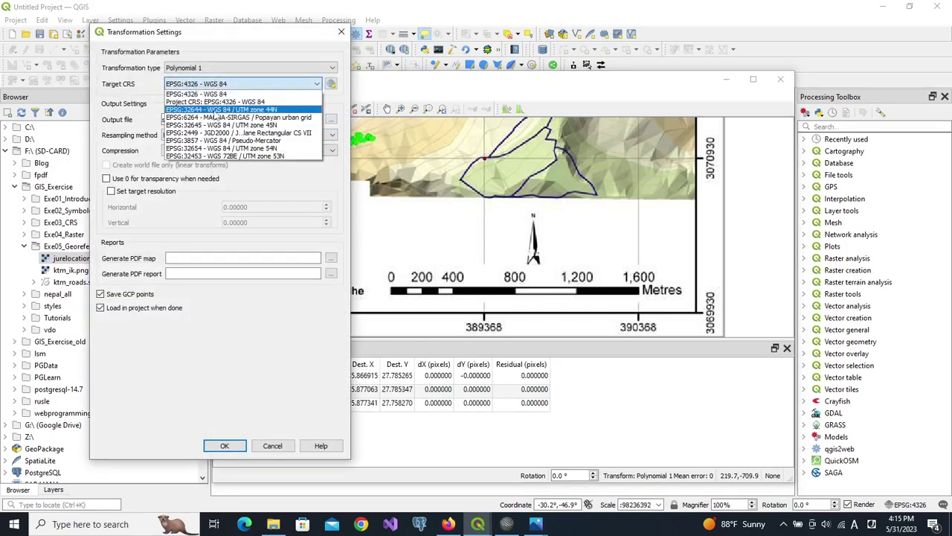
click(213, 124)
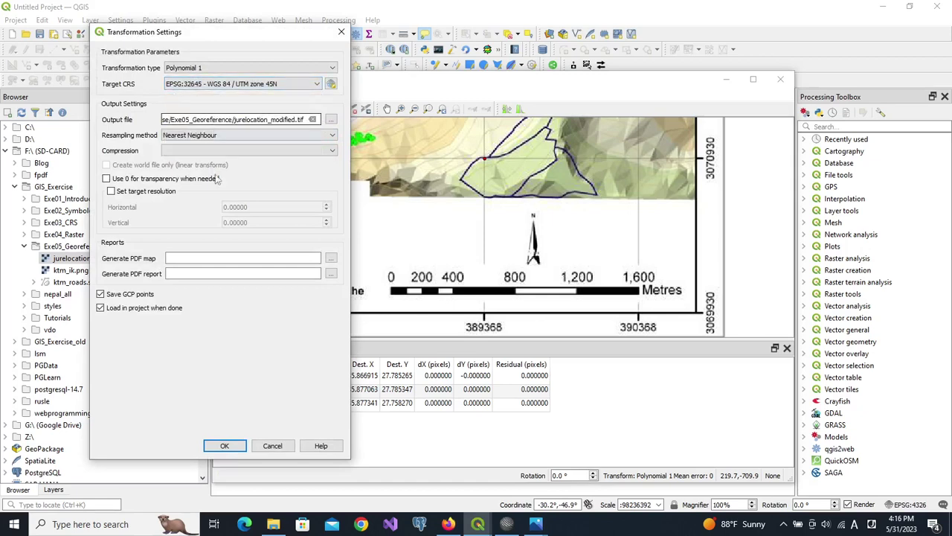
click(226, 444)
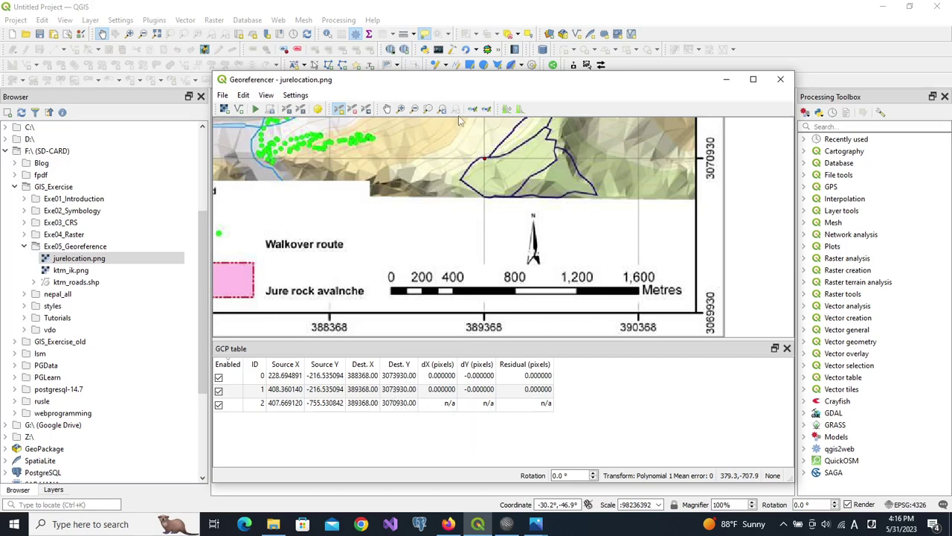
click(255, 110)
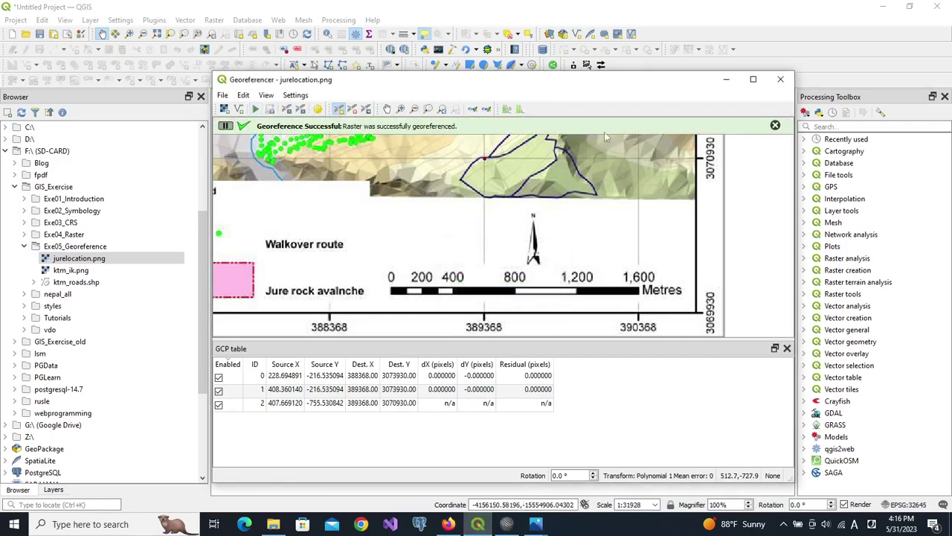
Close the Georeferencer window to view the Jure sketch map in EPSG:32645
click(780, 84)
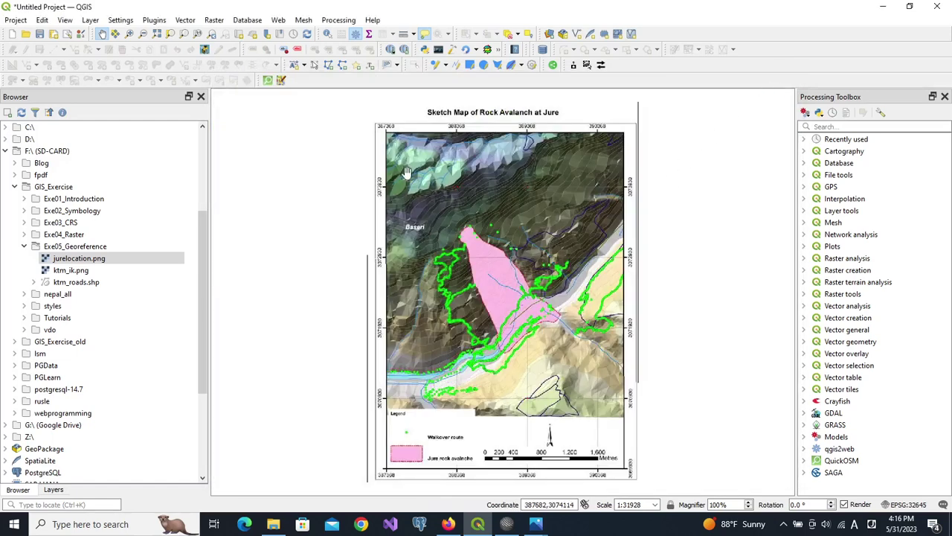